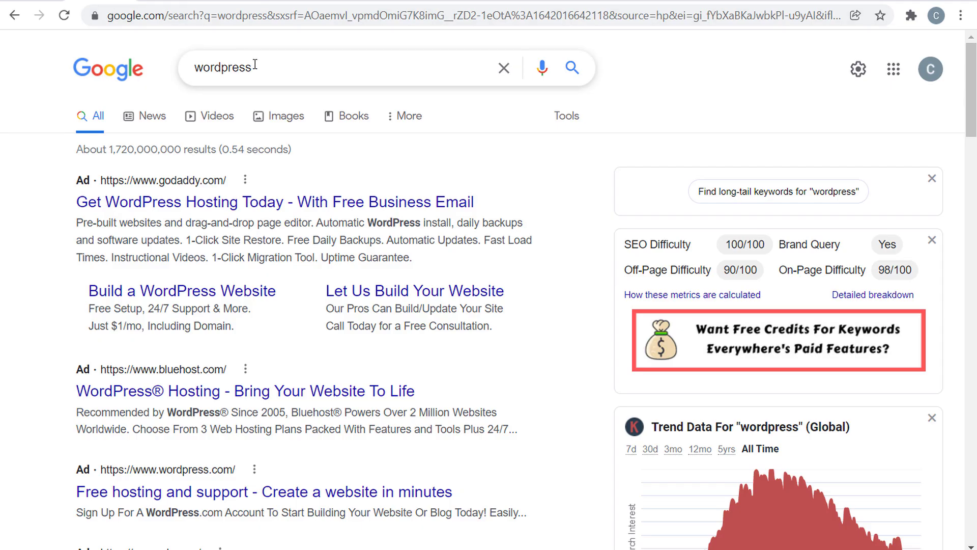
# Review the related searches and the long-tail keywords on the Google results page for wordpress.
pyautogui.moveTo(969, 82); pyautogui.dragTo(975, 463)
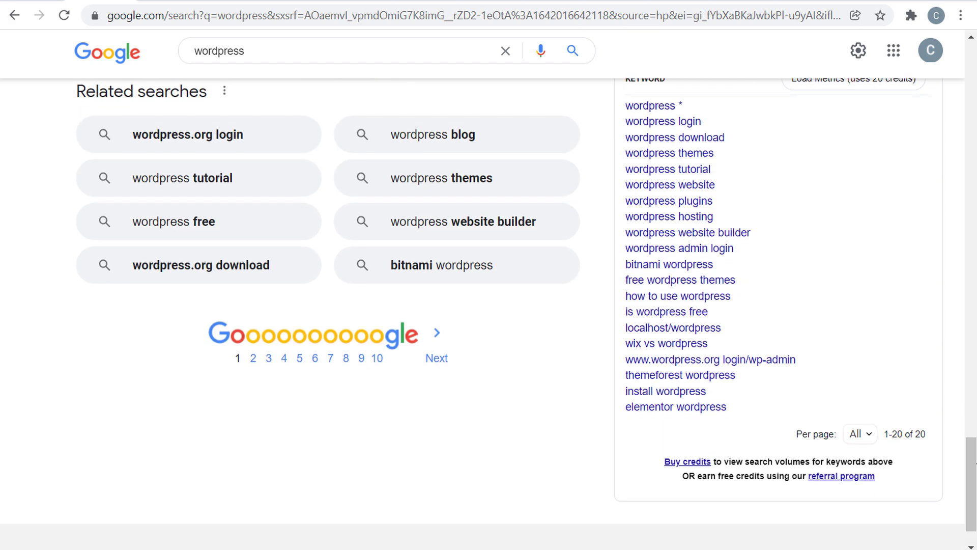
pyautogui.scroll(2, 942, 397)
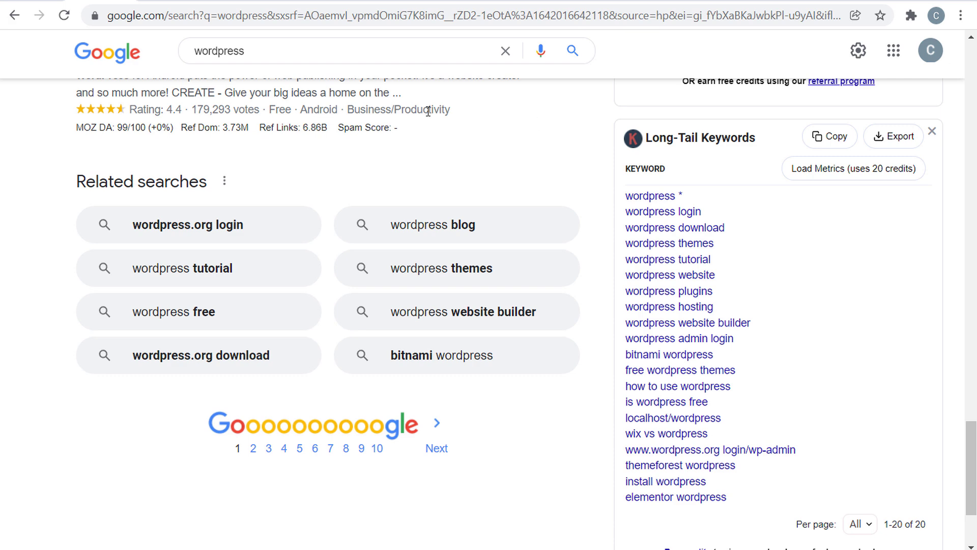
# Switch to the YouTube results for wordpress and run the Keywords Everywhere search for YouTube keywords on that query.
pyautogui.click(176, 1)
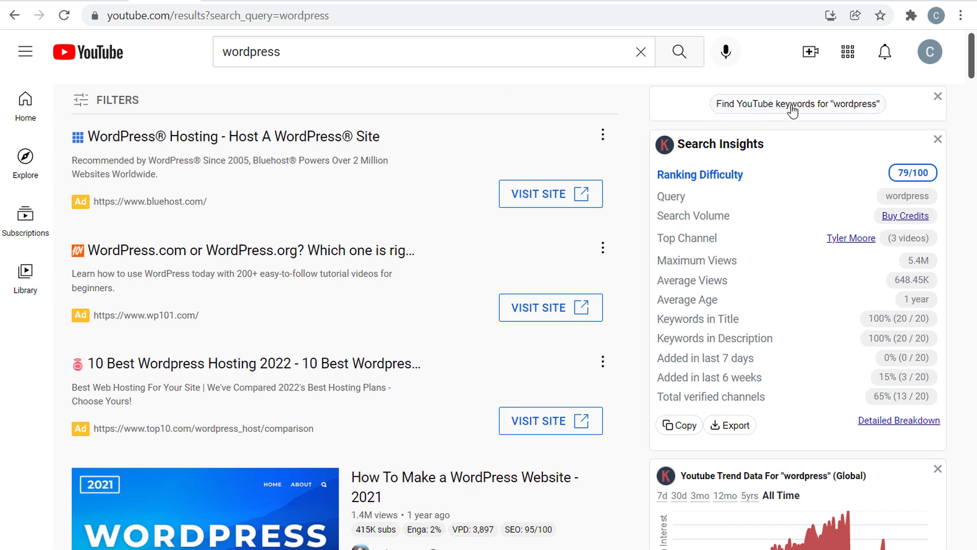
pyautogui.click(819, 108)
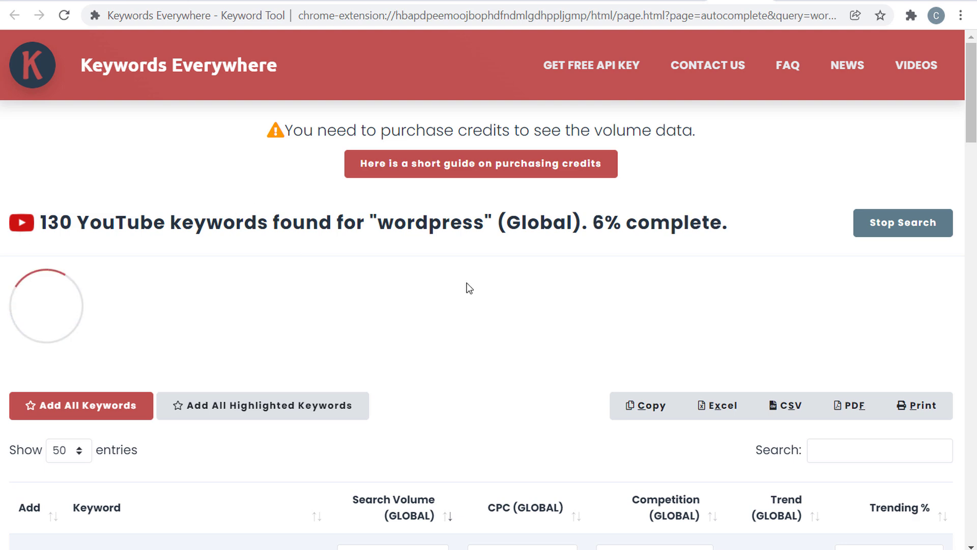
# Examine the YouTube keyword suggestions for wordpress and their search volume, CPC, competition and trend columns.
pyautogui.scroll(-2, 462, 251)
pyautogui.scroll(-5, 442, 243)
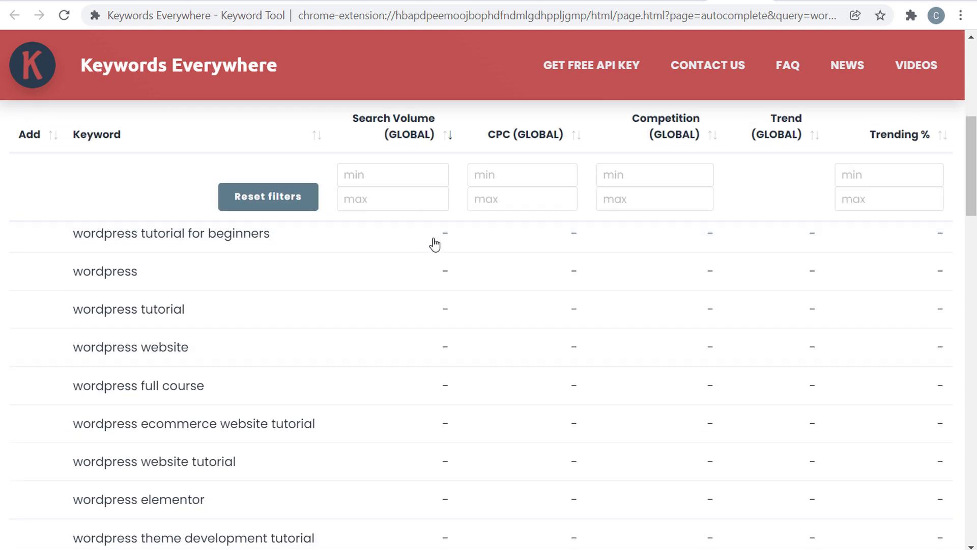
pyautogui.scroll(2, 329, 346)
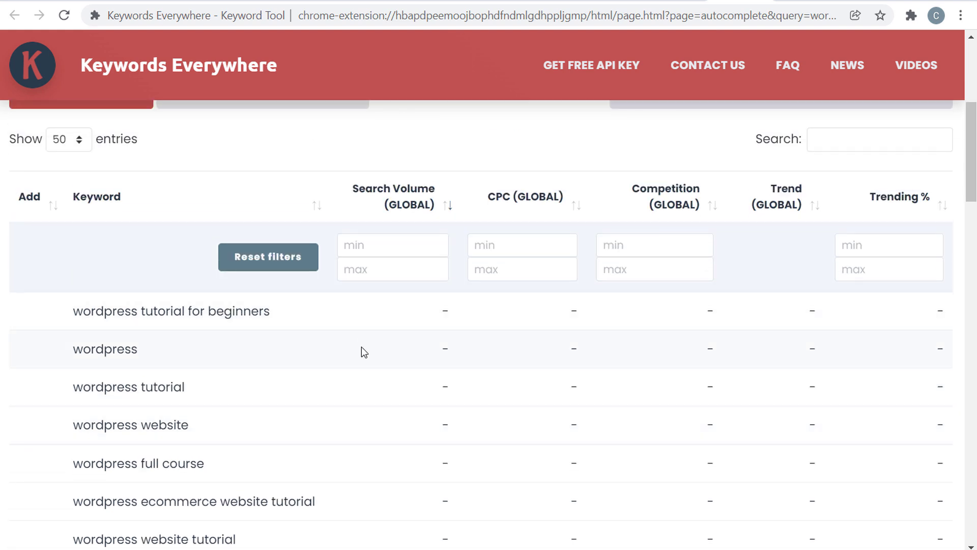
pyautogui.scroll(-2, 476, 347)
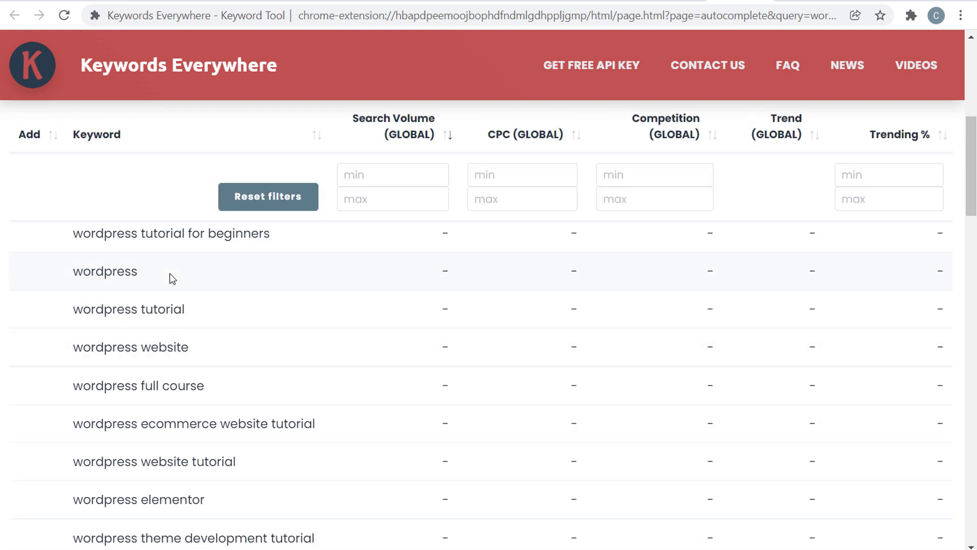
pyautogui.scroll(-2, 178, 274)
pyautogui.scroll(2, 187, 294)
pyautogui.scroll(-2, 356, 295)
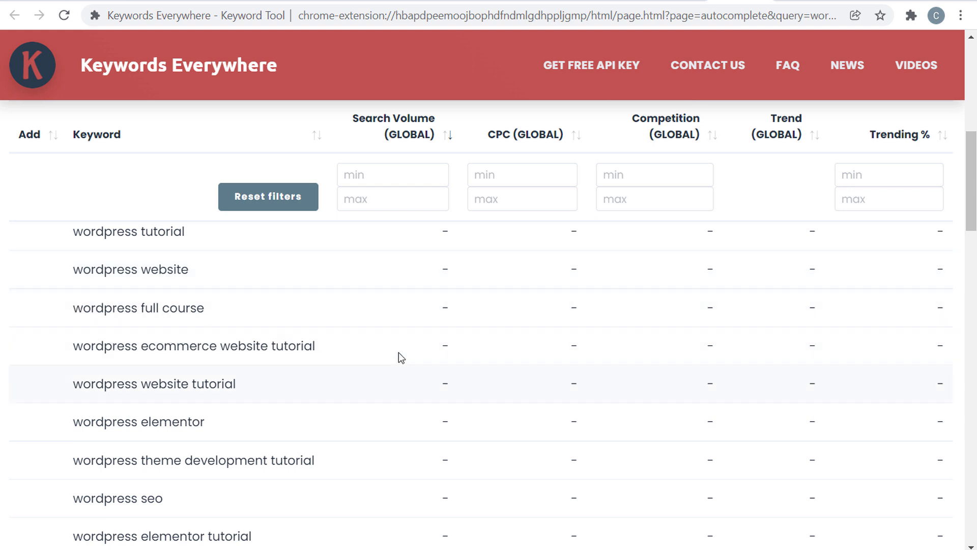
pyautogui.scroll(-2, 305, 351)
pyautogui.scroll(-4, 255, 326)
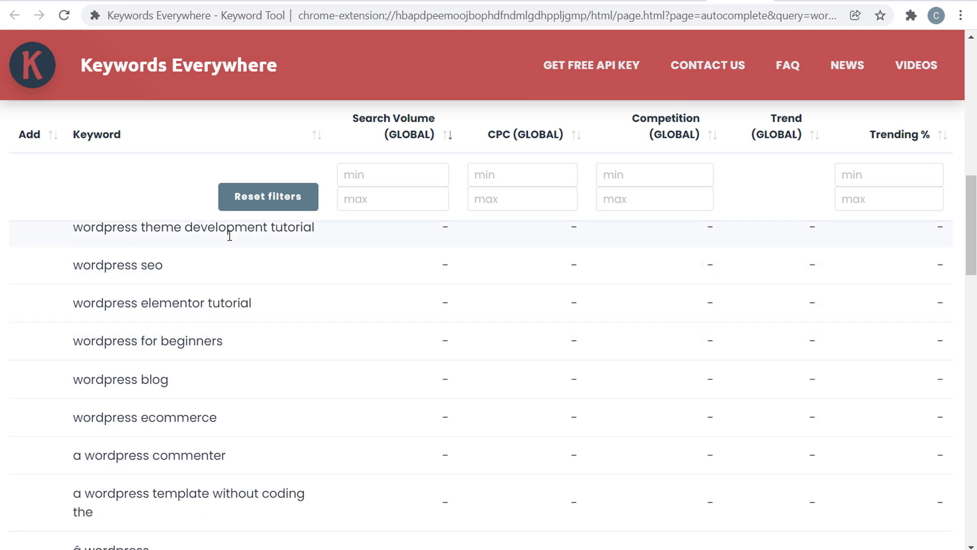
pyautogui.scroll(-6, 346, 306)
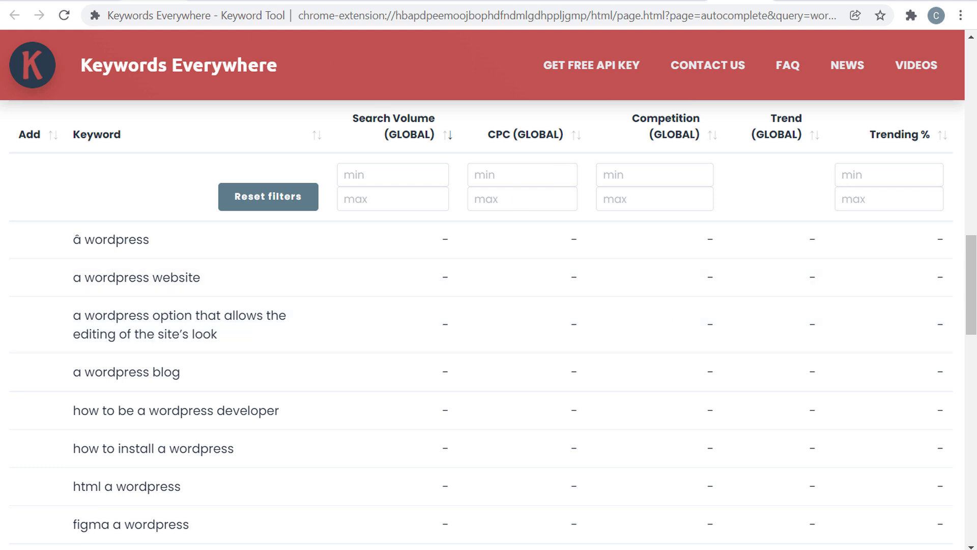
# Switch to the Keyworddit page on highervisibility.com and get the keywords for the horror subreddit.
pyautogui.hotkey('ctrl', 'Tab')
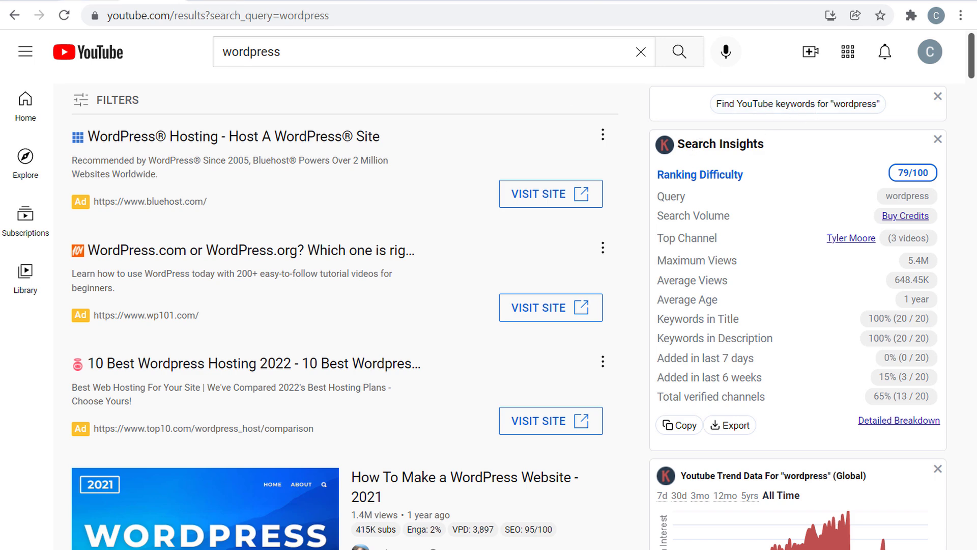
pyautogui.hotkey('ctrl', 'Tab')
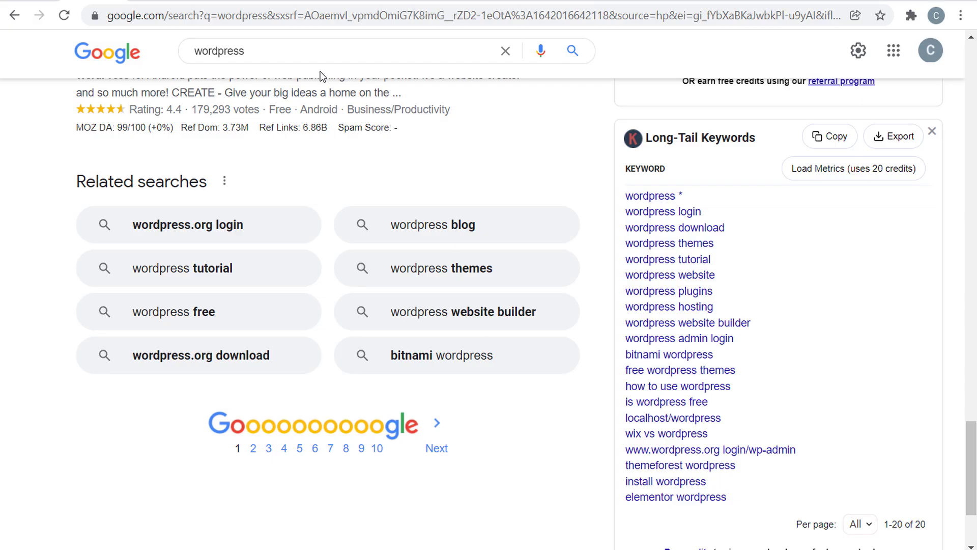
pyautogui.click(224, 1)
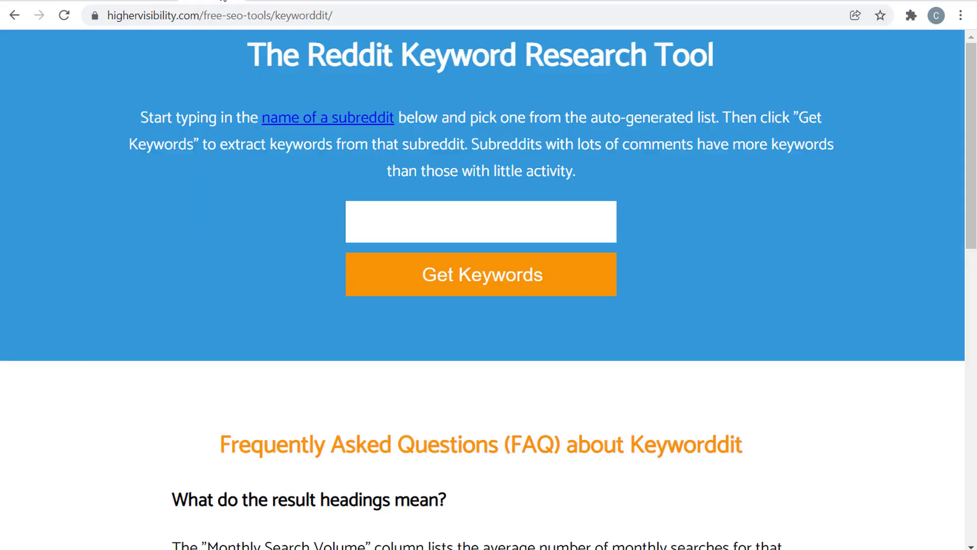
pyautogui.moveTo(279, 50); pyautogui.dragTo(657, 57)
pyautogui.click(588, 53)
pyautogui.click(505, 220)
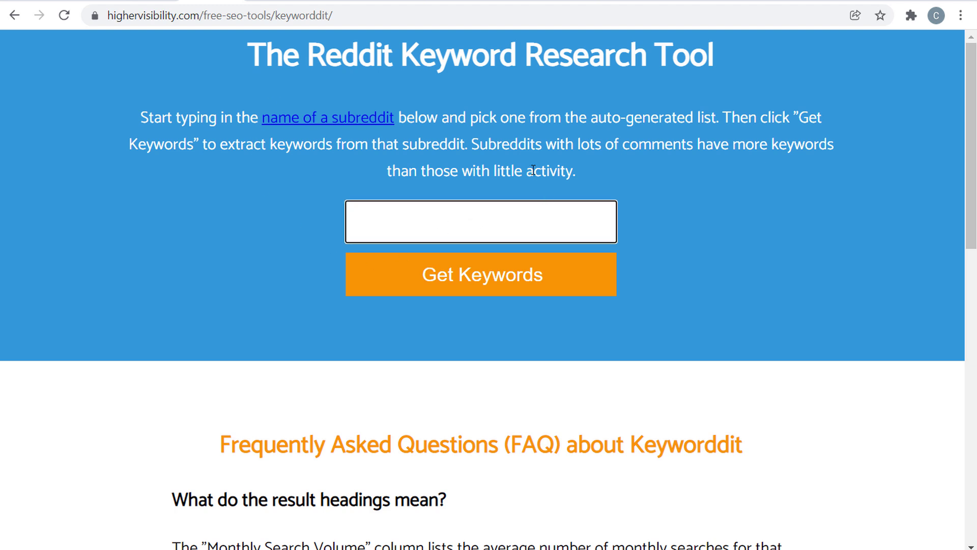
pyautogui.write('horror')
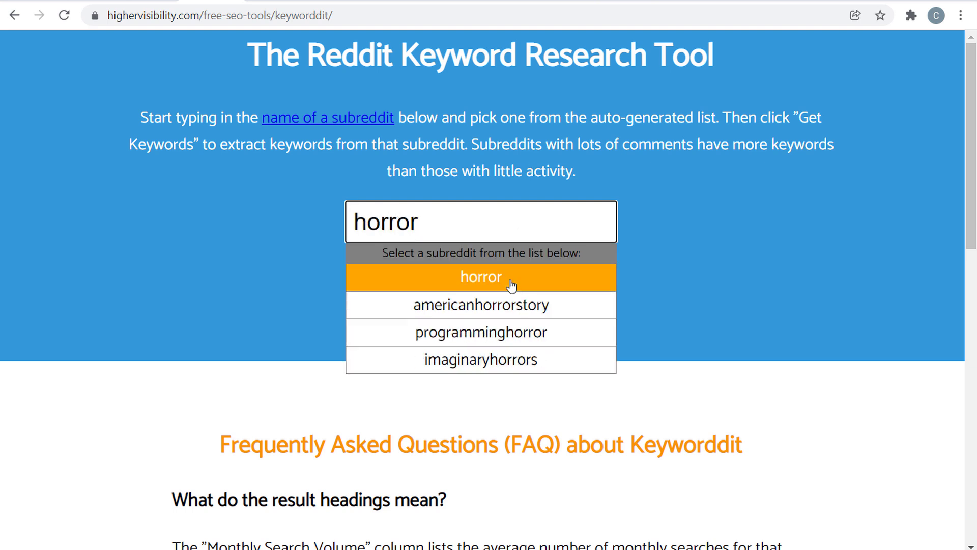
pyautogui.click(511, 284)
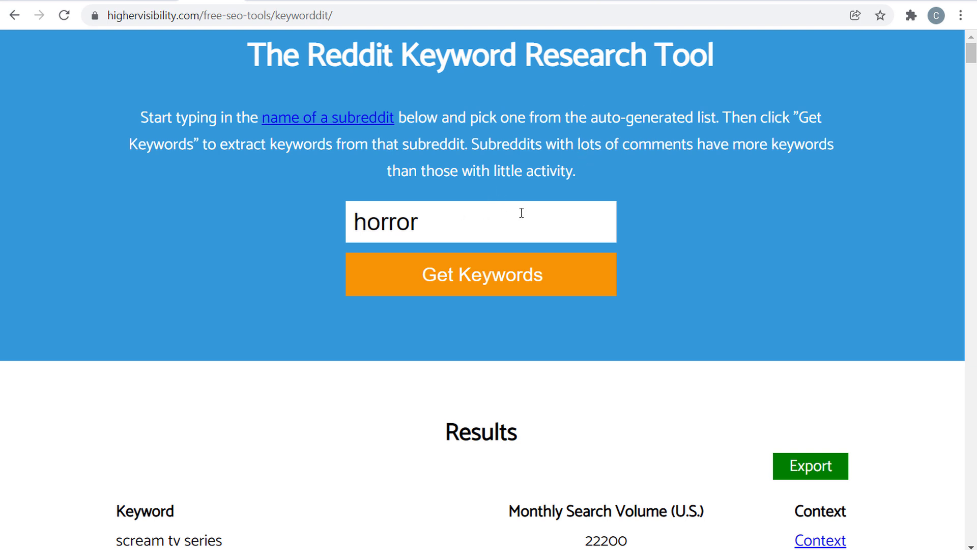
# Examine the horror subreddit's keyword results and their monthly search volumes, working down from the highest-volume entries.
pyautogui.scroll(-5, 639, 187)
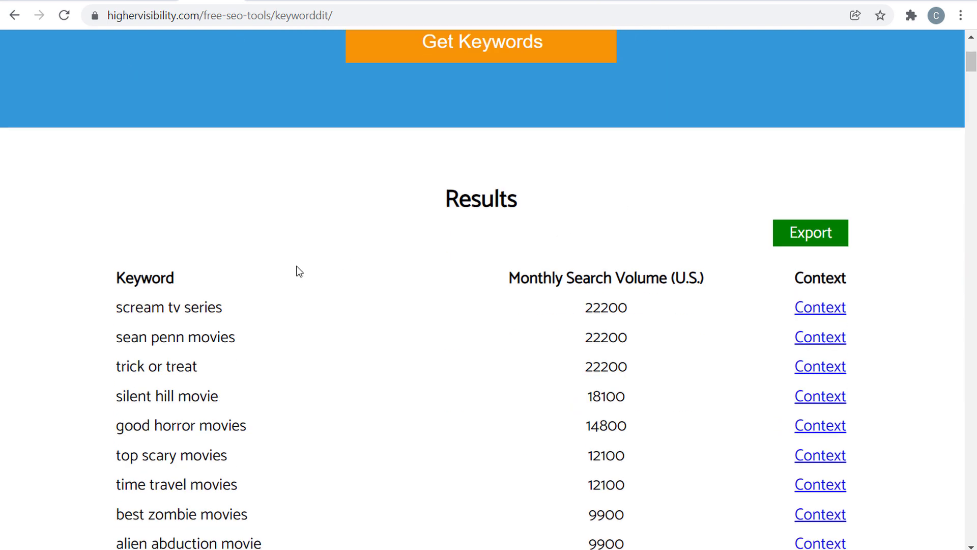
pyautogui.scroll(-2, 307, 281)
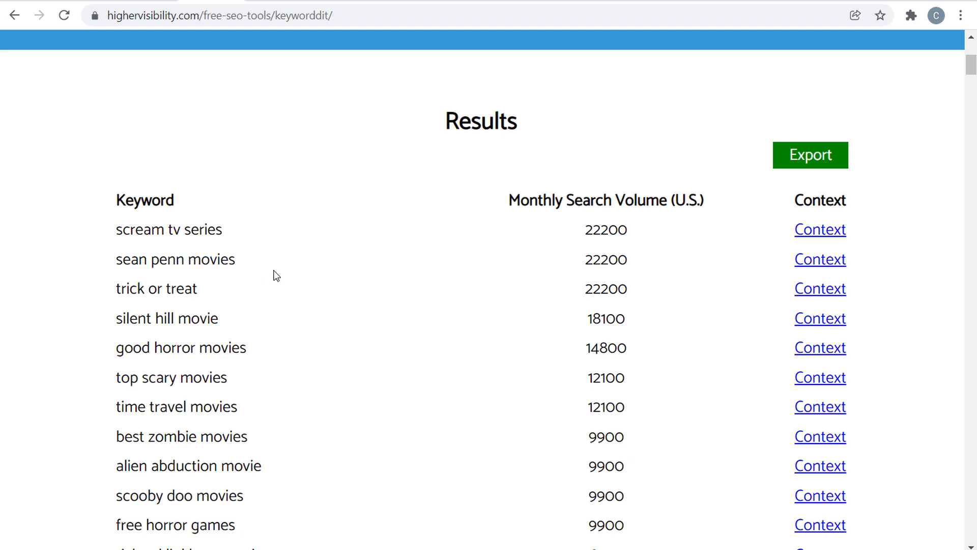
pyautogui.scroll(-6, 286, 270)
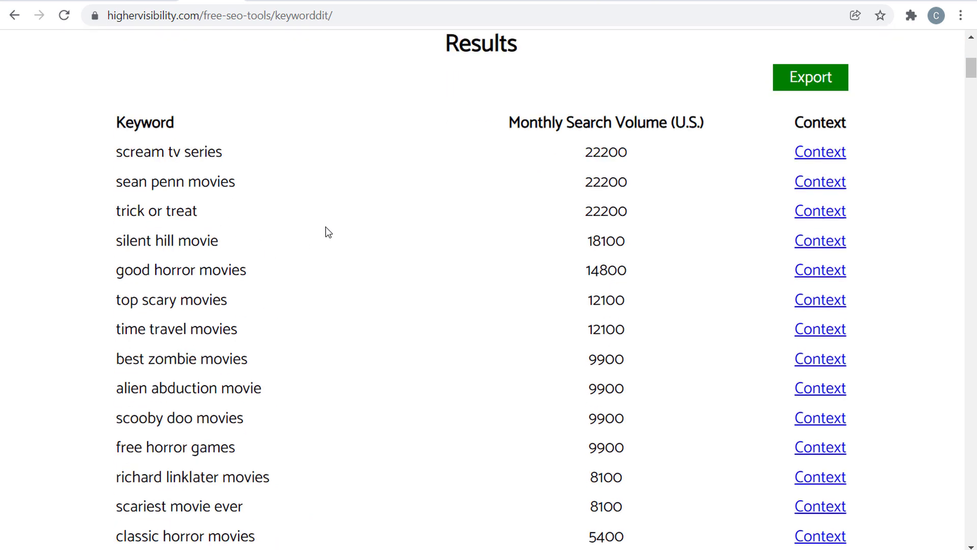
pyautogui.scroll(-1, 365, 243)
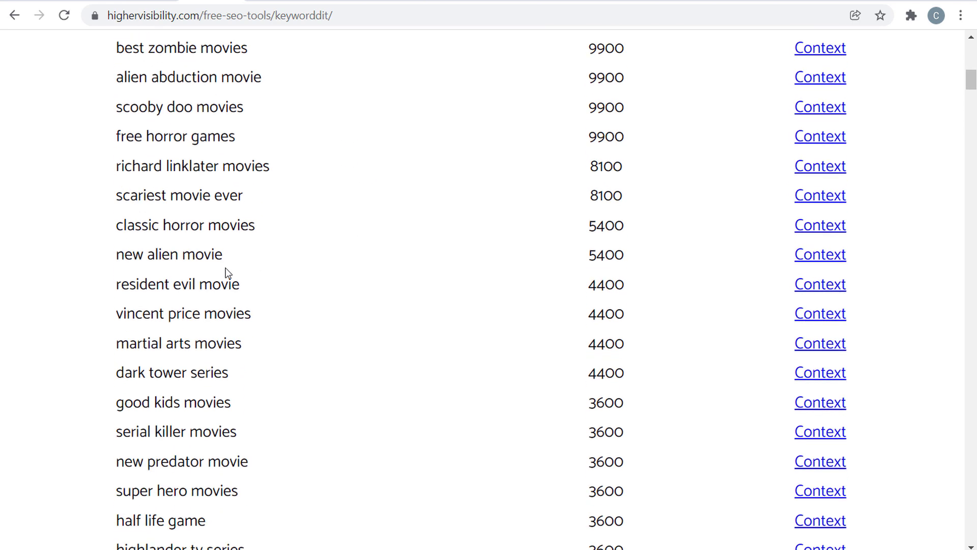
pyautogui.moveTo(113, 257); pyautogui.dragTo(342, 273)
pyautogui.click(144, 256)
pyautogui.scroll(-5, 361, 260)
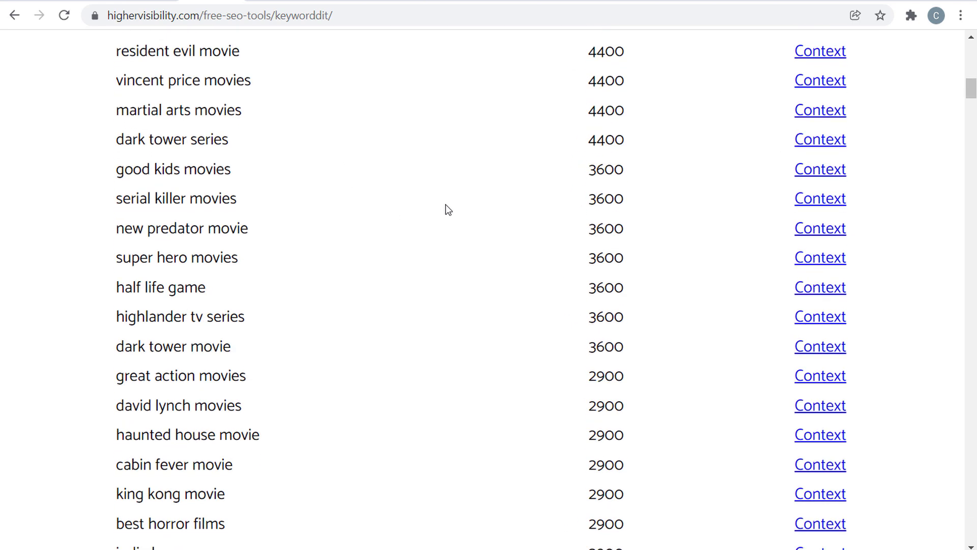
pyautogui.scroll(-2, 446, 205)
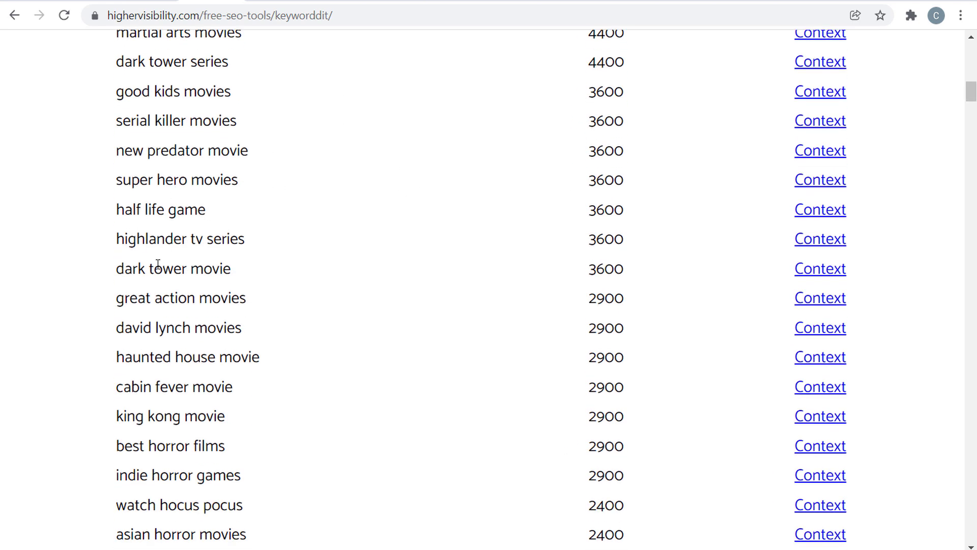
pyautogui.scroll(-3, 395, 311)
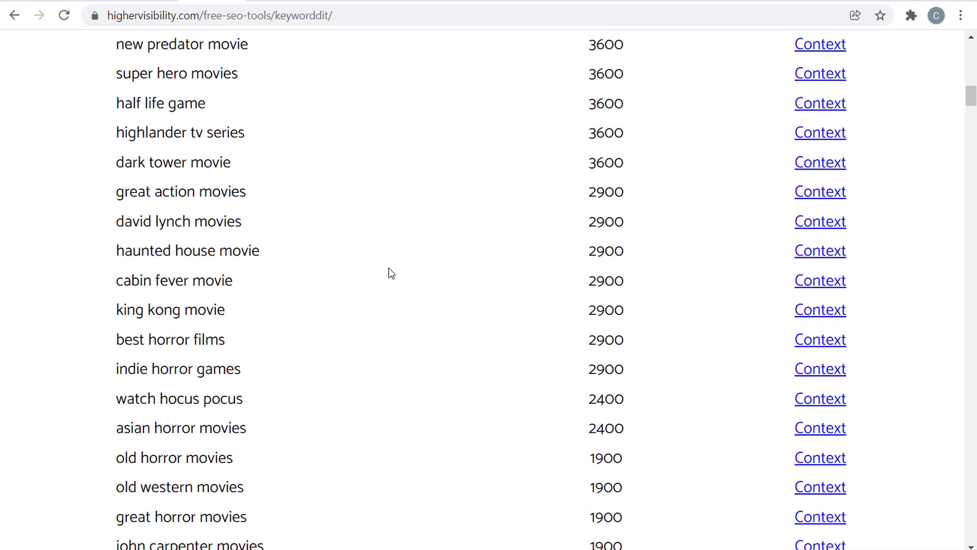
pyautogui.scroll(-1, 412, 247)
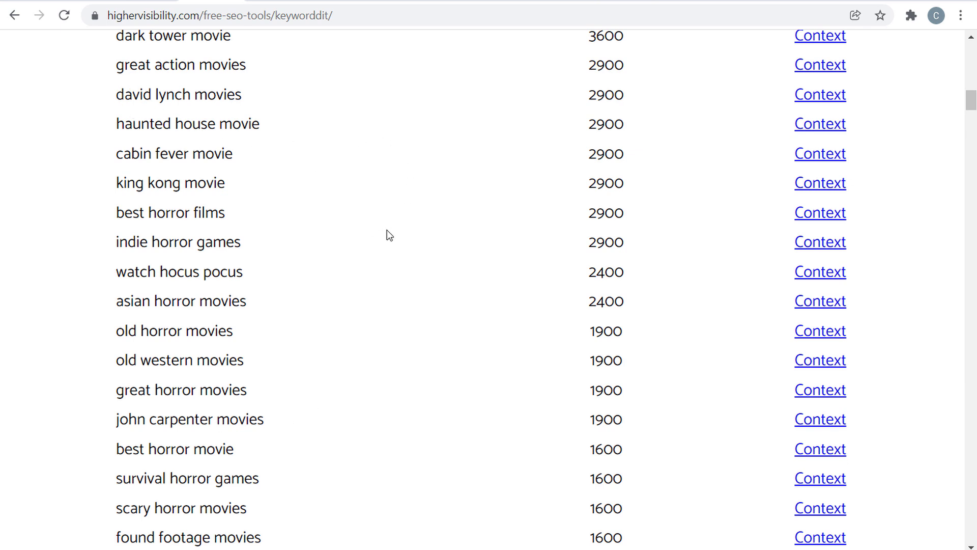
pyautogui.scroll(-6, 392, 247)
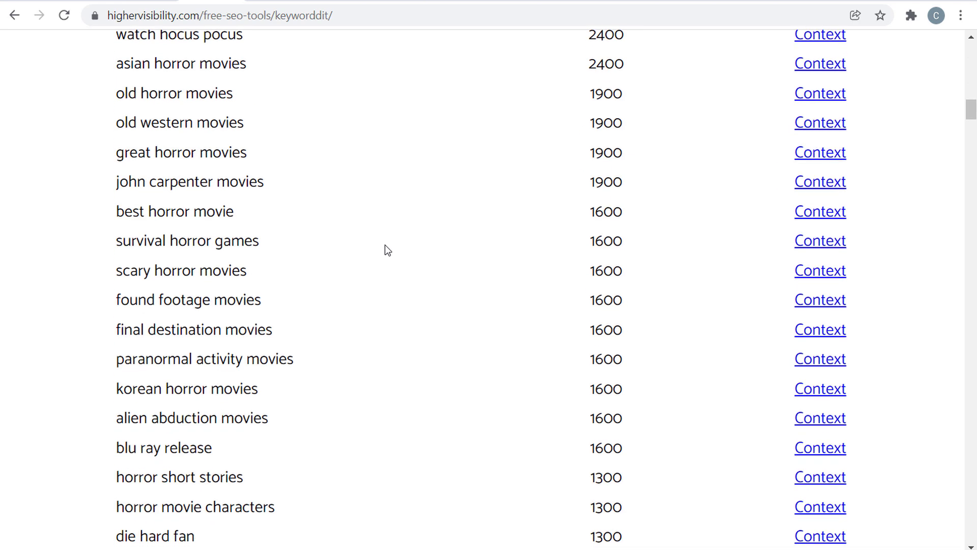
pyautogui.scroll(-2, 395, 243)
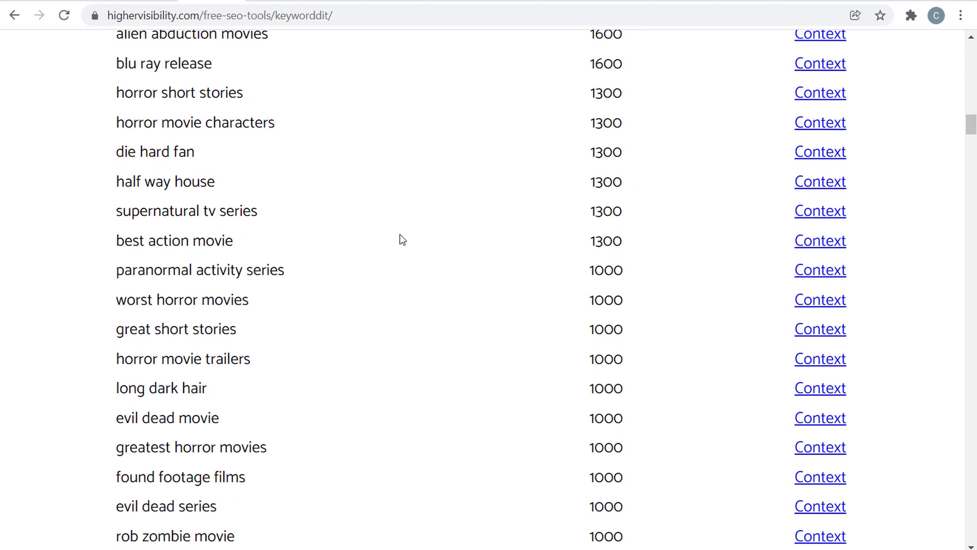
pyautogui.scroll(-7, 402, 229)
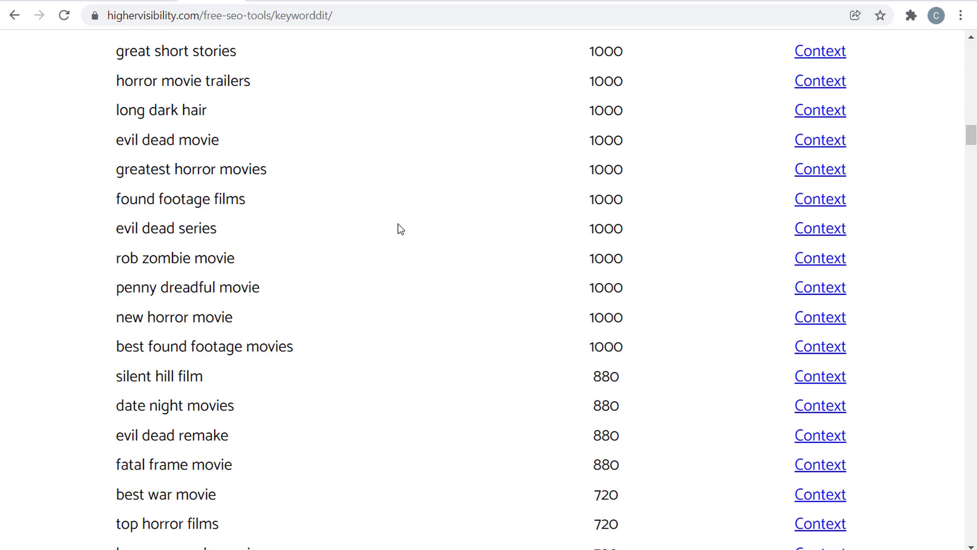
pyautogui.scroll(-20, 412, 219)
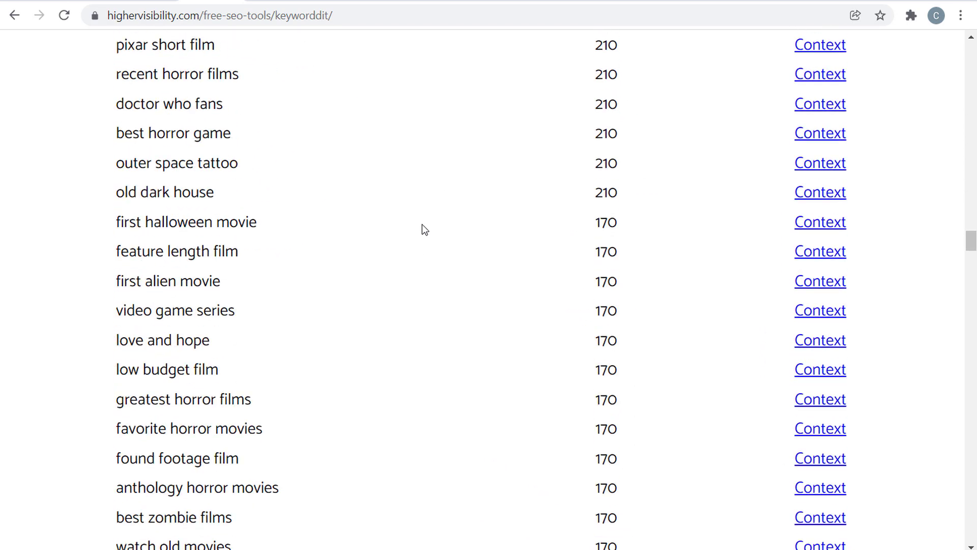
pyautogui.scroll(-6, 427, 237)
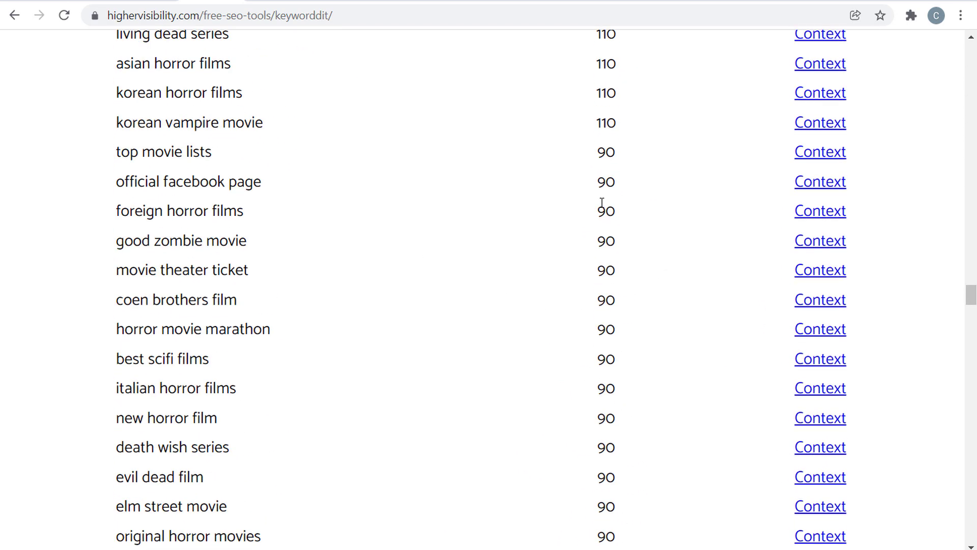
# Go back up the keyword results to examine mid-volume ideas such as top horror films and horror comedy movies.
pyautogui.scroll(20, 604, 201)
pyautogui.scroll(20, 609, 201)
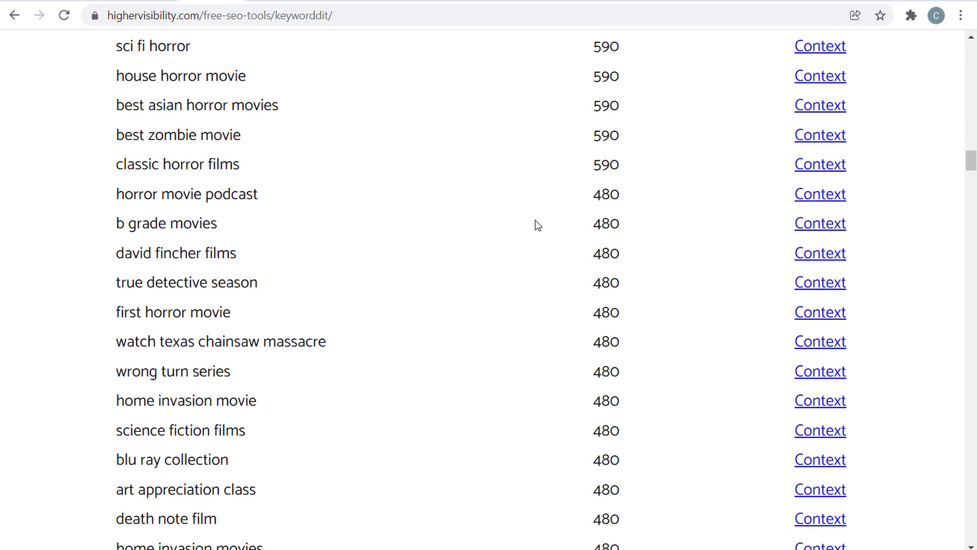
pyautogui.scroll(4, 533, 224)
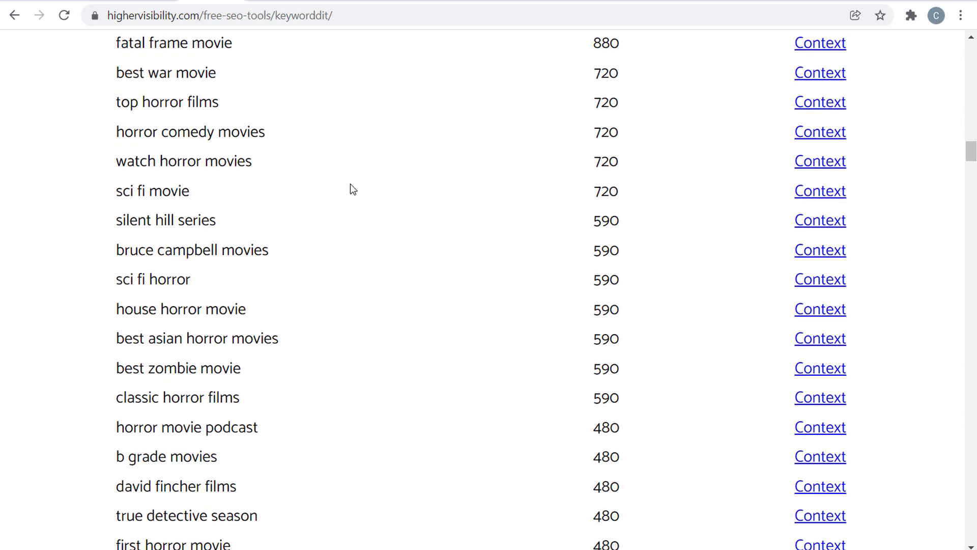
pyautogui.scroll(3, 253, 106)
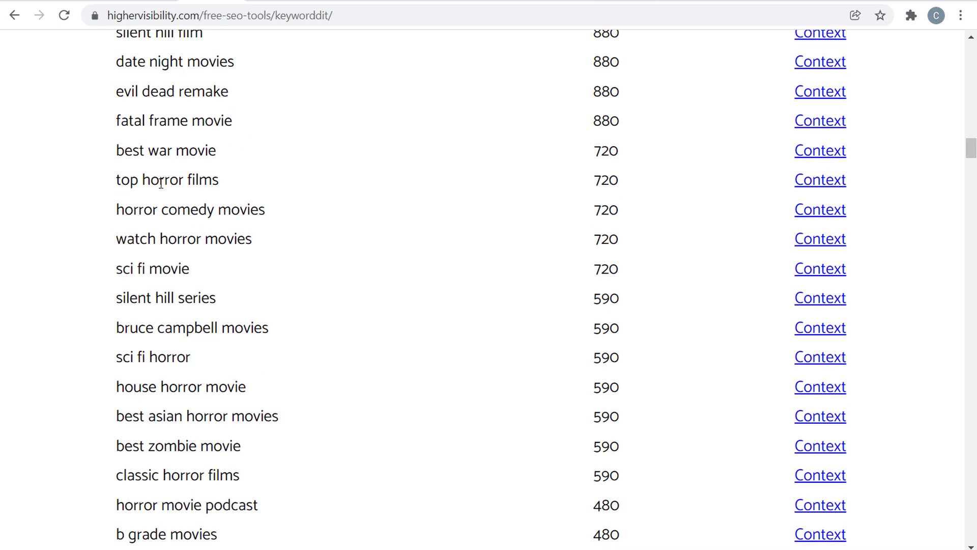
pyautogui.keyDown('shift'); pyautogui.click(251, 186); pyautogui.keyUp('shift')
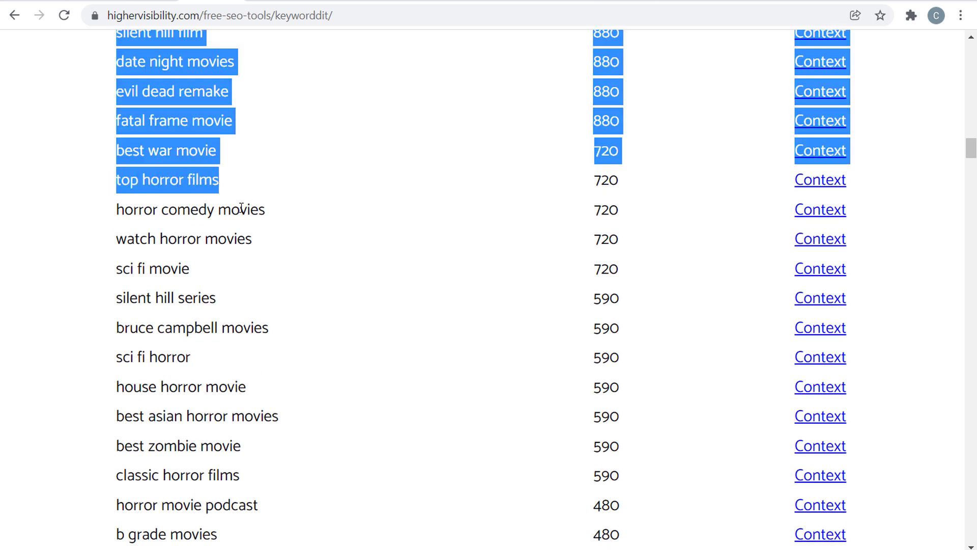
pyautogui.click(118, 209)
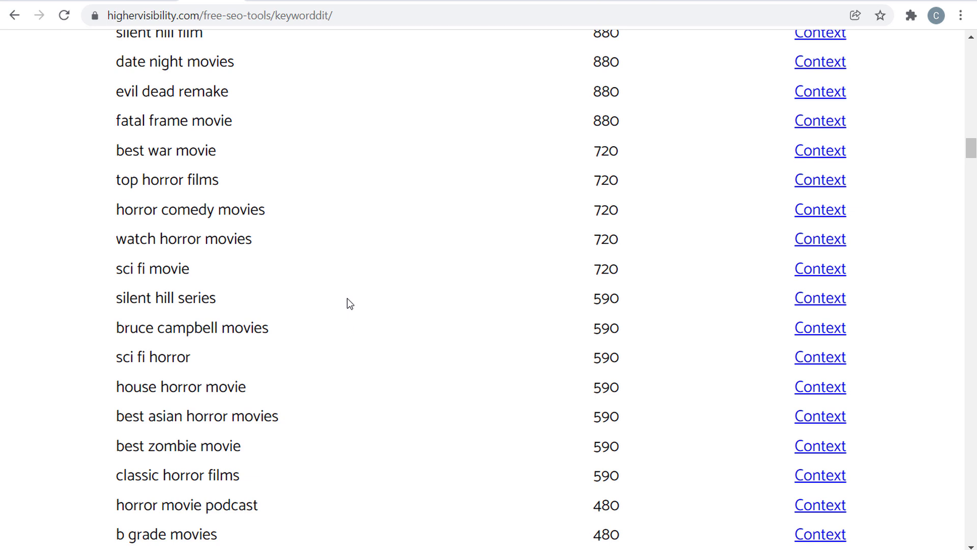
pyautogui.scroll(15, 360, 135)
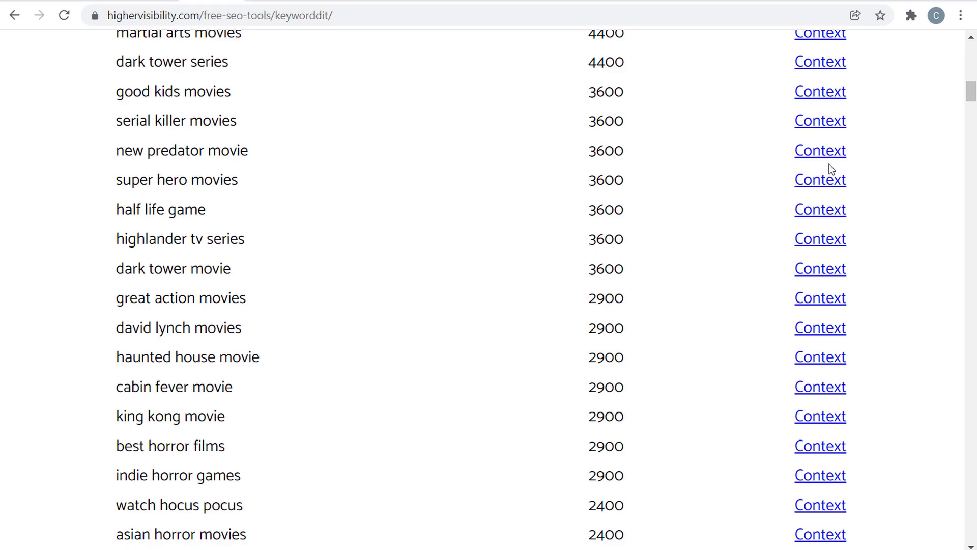
# Return to the top of the Keyworddit page and examine the nintendoswitch subreddit's keywords and their monthly search volumes.
pyautogui.moveTo(969, 89); pyautogui.dragTo(969, 70)
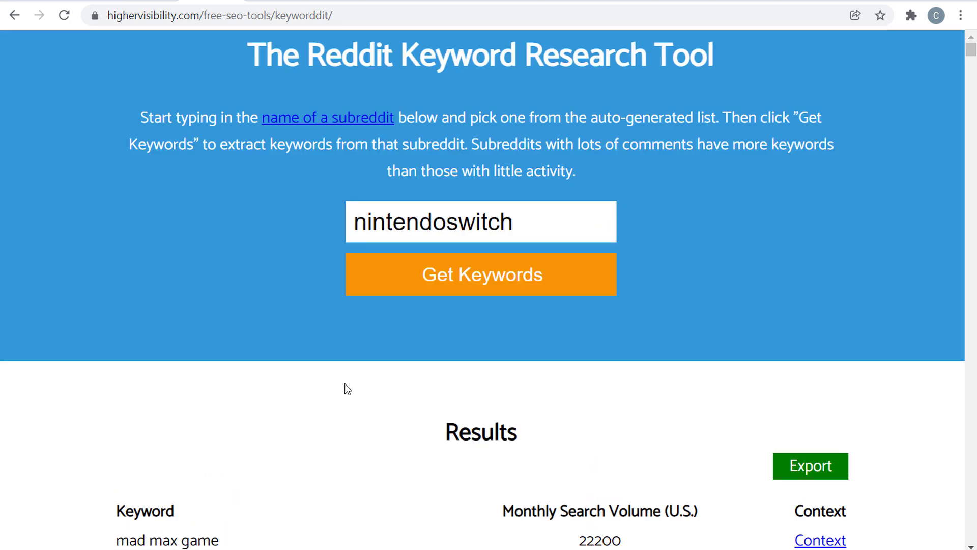
pyautogui.scroll(-8, 345, 384)
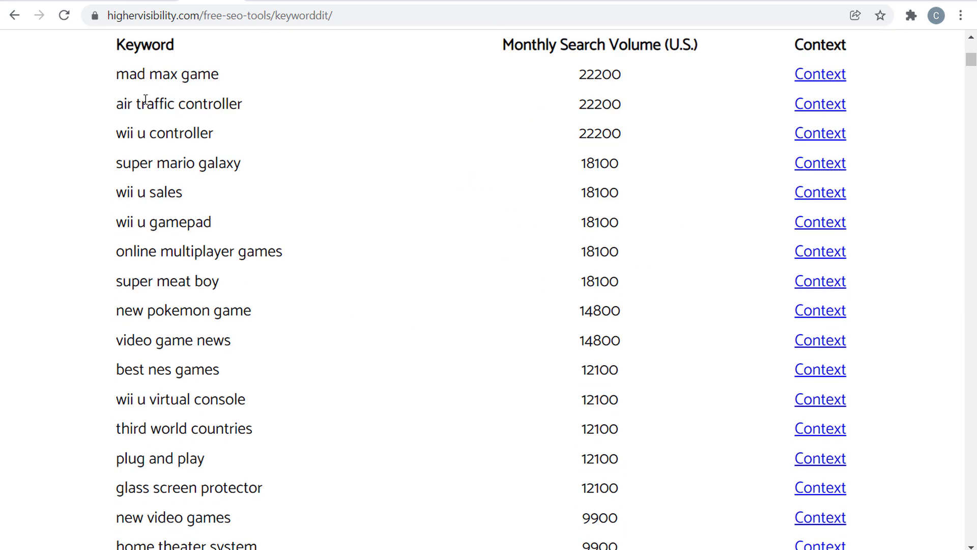
pyautogui.scroll(-16, 334, 149)
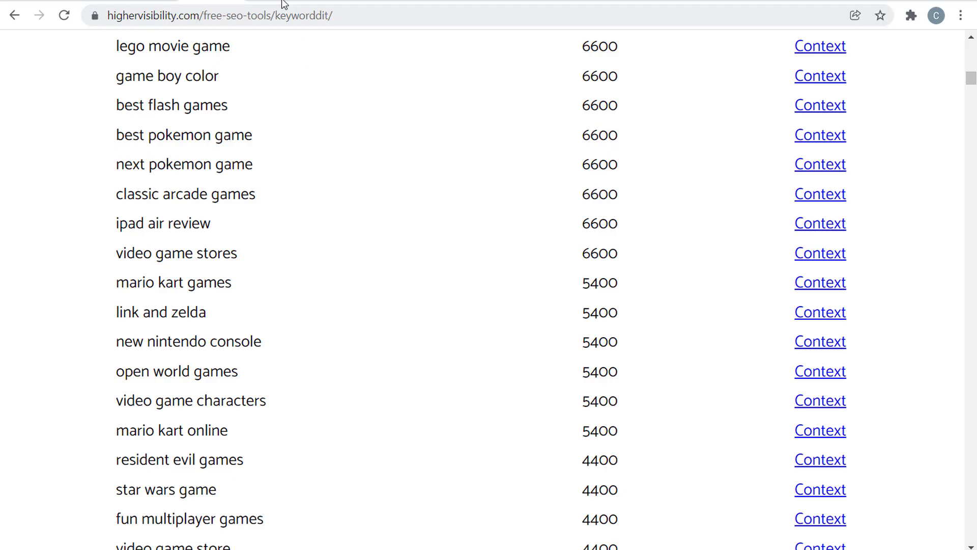
# Switch to the Keyword Tool page on keywordtool.io and search its YouTube suggestions for wordpress.
pyautogui.click(284, 4)
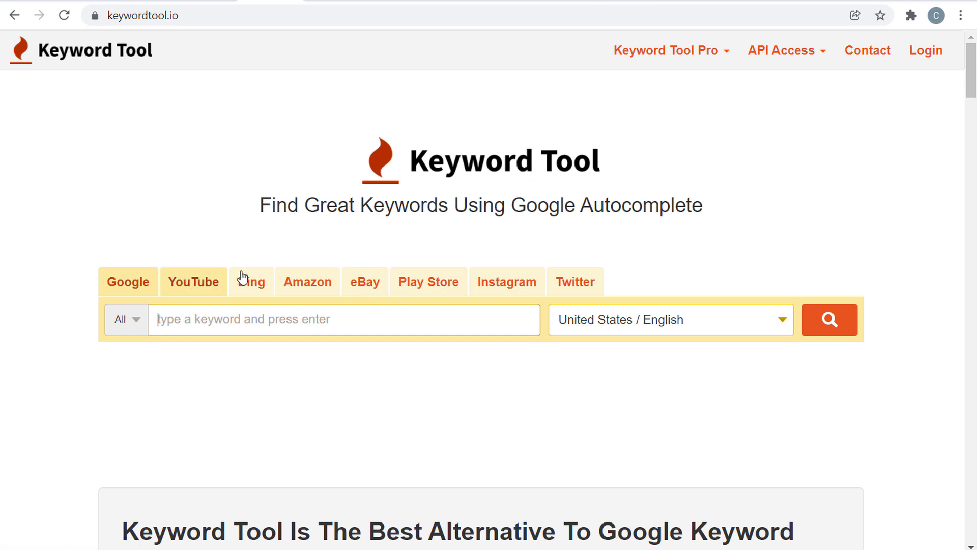
pyautogui.click(198, 294)
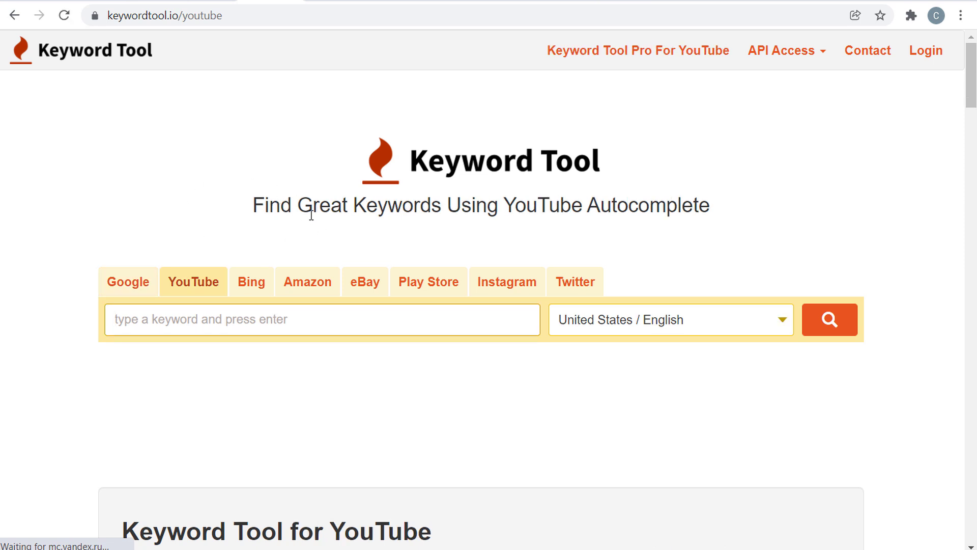
pyautogui.write('wordpress')
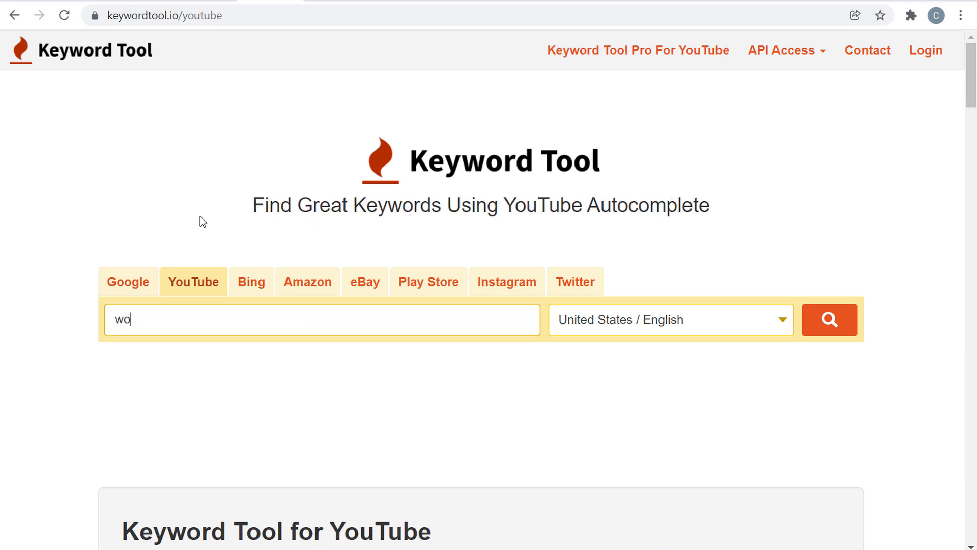
pyautogui.click(827, 320)
pyautogui.scroll(-1, 235, 223)
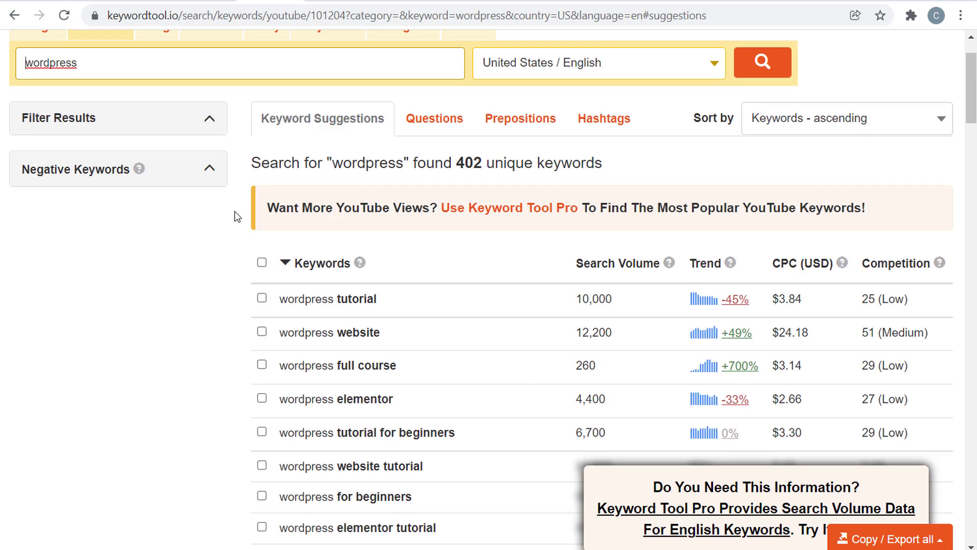
# Examine the YouTube keyword suggestions for wordpress, working down the list through entries such as wordpress basics and wordpress backup.
pyautogui.moveTo(459, 163); pyautogui.dragTo(632, 160)
pyautogui.click(633, 160)
pyautogui.scroll(-2, 207, 277)
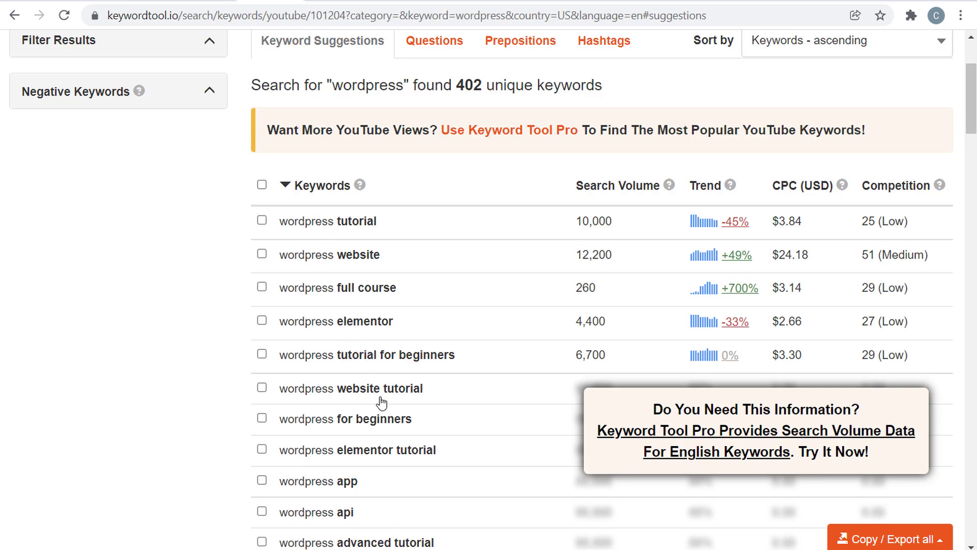
pyautogui.scroll(-3, 192, 274)
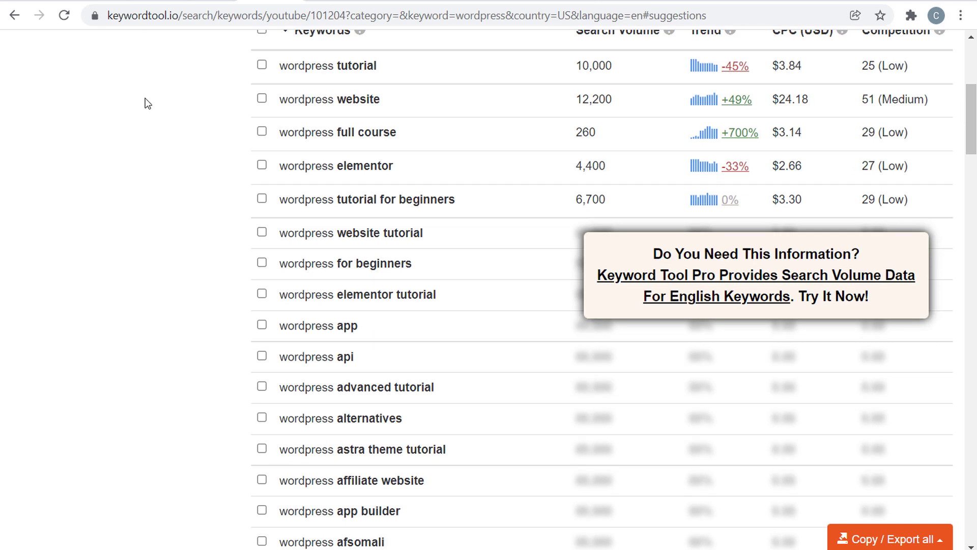
pyautogui.scroll(-1, 142, 151)
pyautogui.scroll(-3, 143, 143)
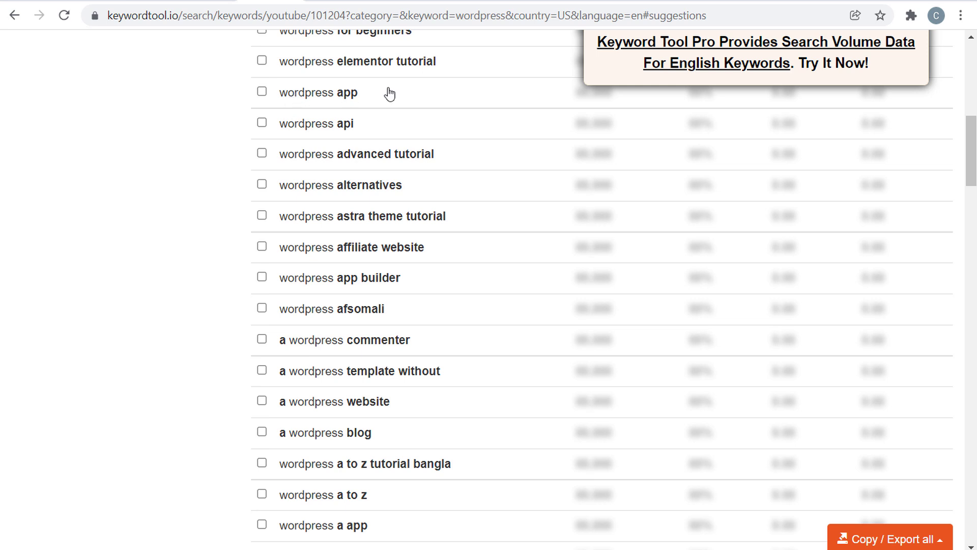
pyautogui.scroll(-8, 222, 152)
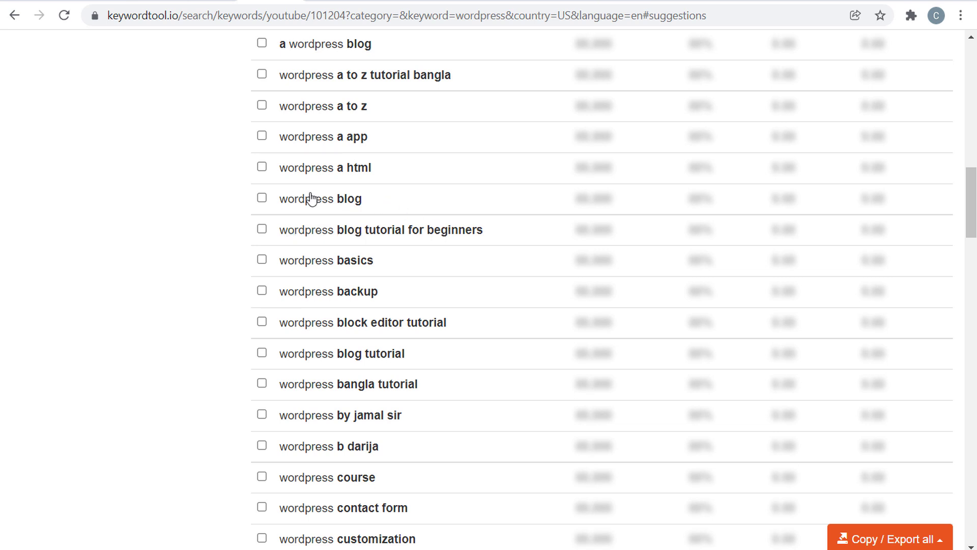
pyautogui.scroll(-2, 175, 207)
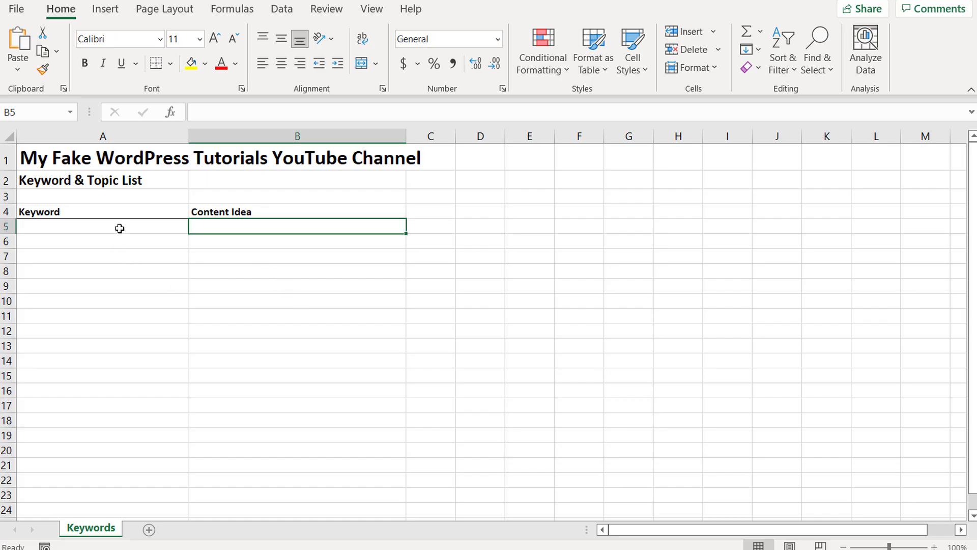
# Switch to the Excel keyword list and enter "wordpress basics" in A5 and "wordpress backup" in A6.
pyautogui.click(120, 227)
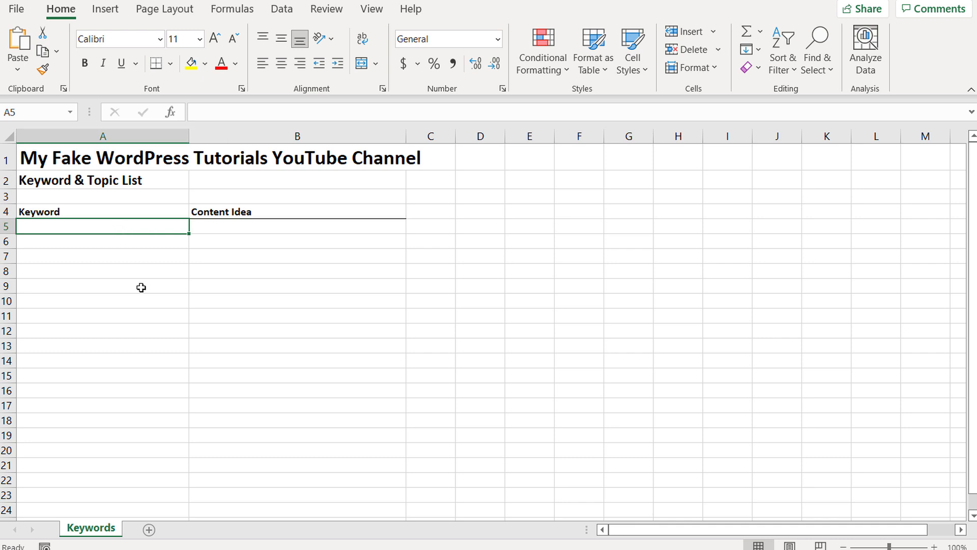
pyautogui.write('wordpress b')
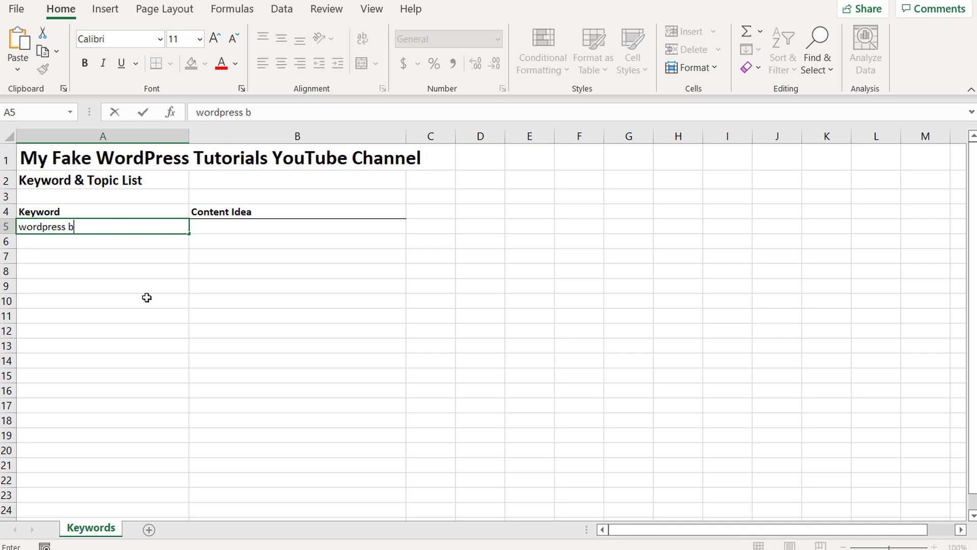
pyautogui.write('asics')
pyautogui.press('Return')
pyautogui.write('wordpress ')
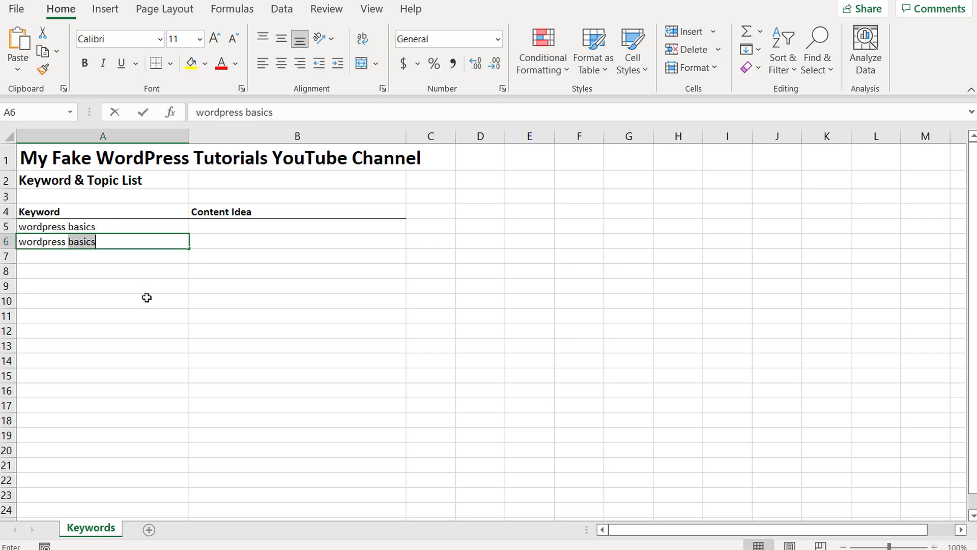
pyautogui.write('backup')
pyautogui.press('Return')
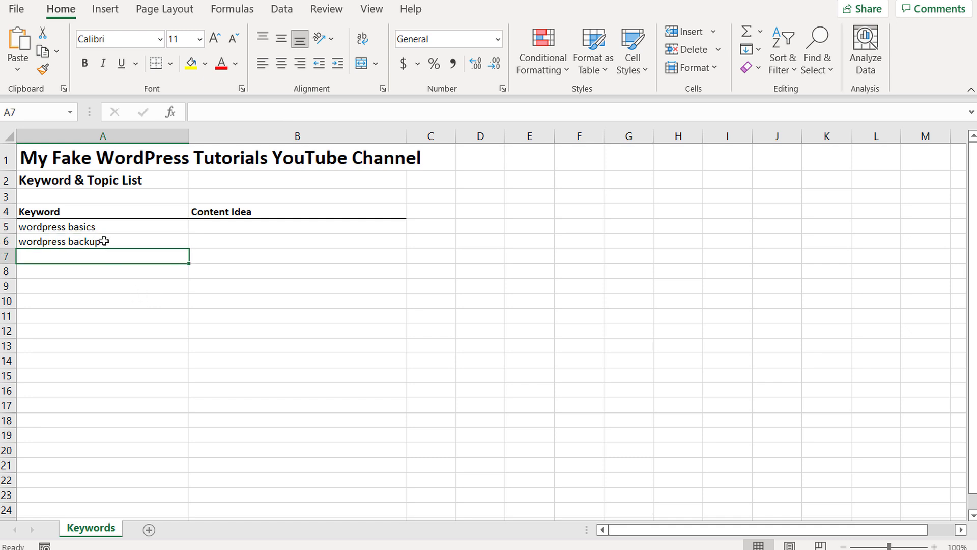
# Enter "how to backup your wordpress website" in B6 as the content idea for wordpress backup.
pyautogui.click(210, 246)
pyautogui.write('h')
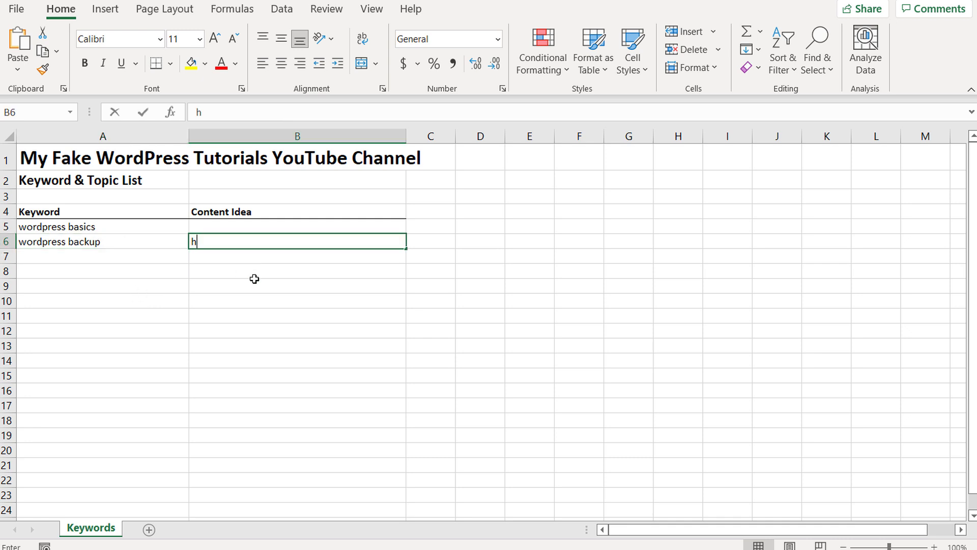
pyautogui.write('ow to backup your w')
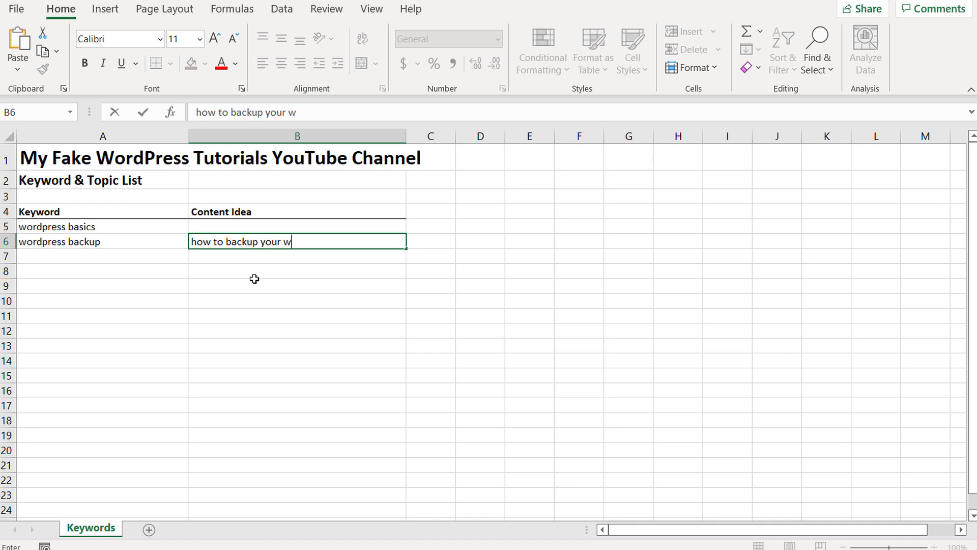
pyautogui.write('ordpress website')
pyautogui.press('Return')
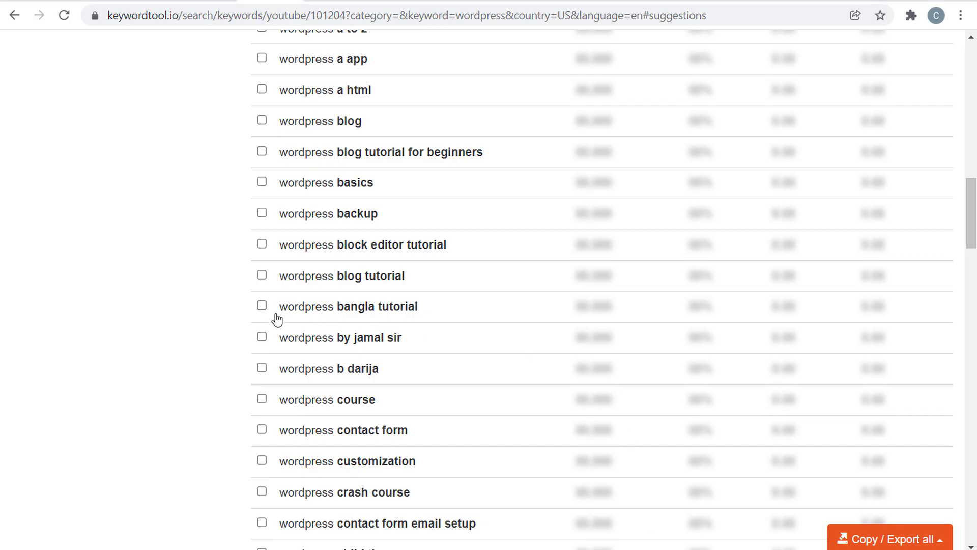
# Look through more suggestions in Keyword Tool and enter "wordpress contact form" in A7 of the Excel keyword list.
pyautogui.scroll(-6, 198, 261)
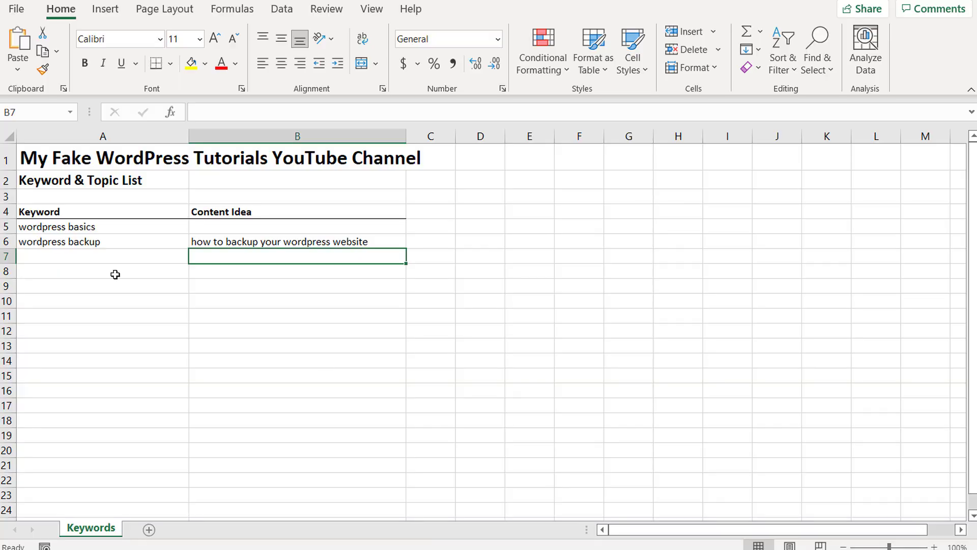
pyautogui.click(113, 258)
pyautogui.write('wordpress contact form')
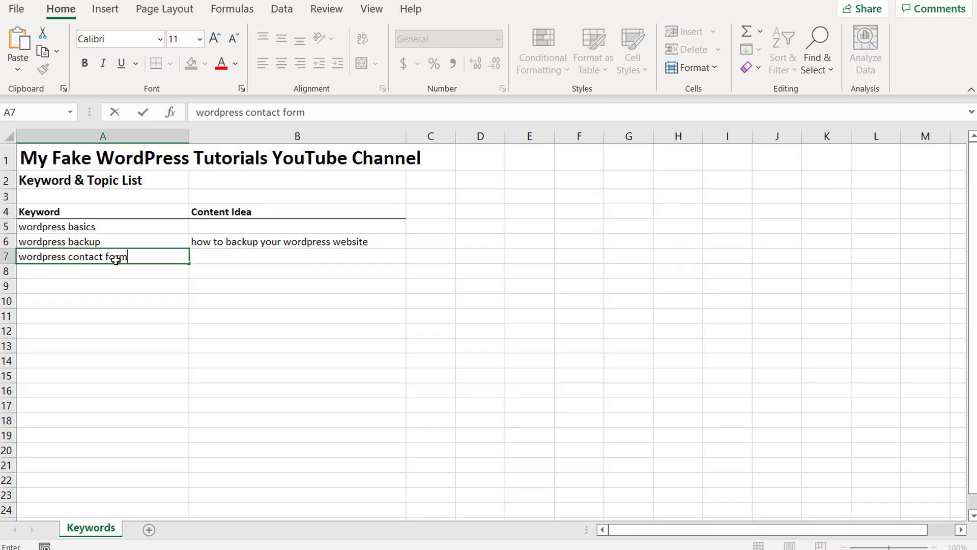
# Enter "best contact form plugin for wordpress" in B7 as the content idea for wordpress contact form.
pyautogui.click(286, 258)
pyautogui.write('best ')
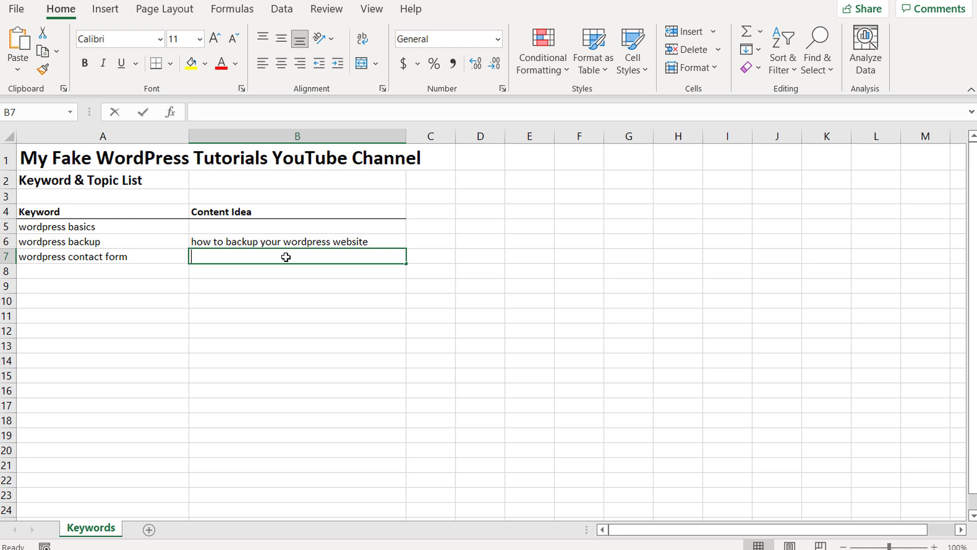
pyautogui.write('contact form ')
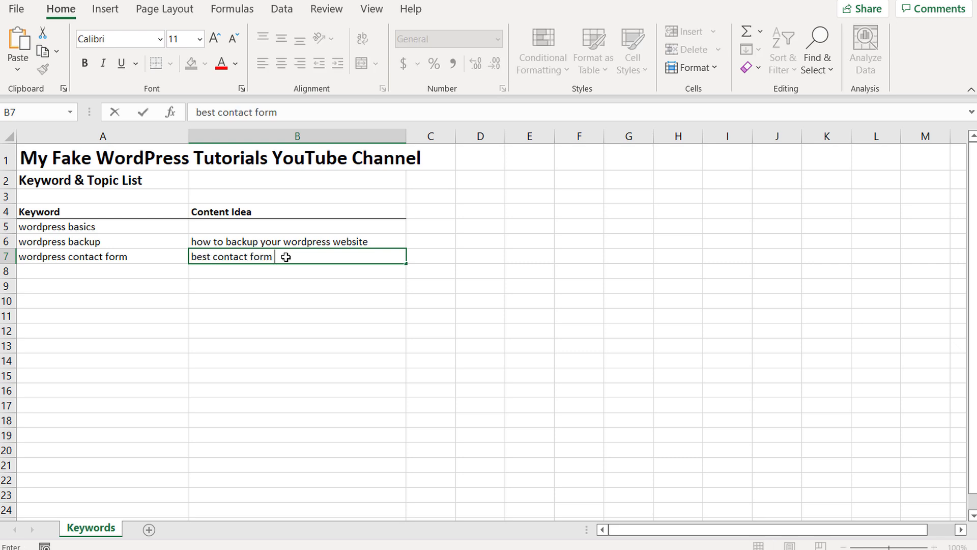
pyautogui.write('plugin for wordpress')
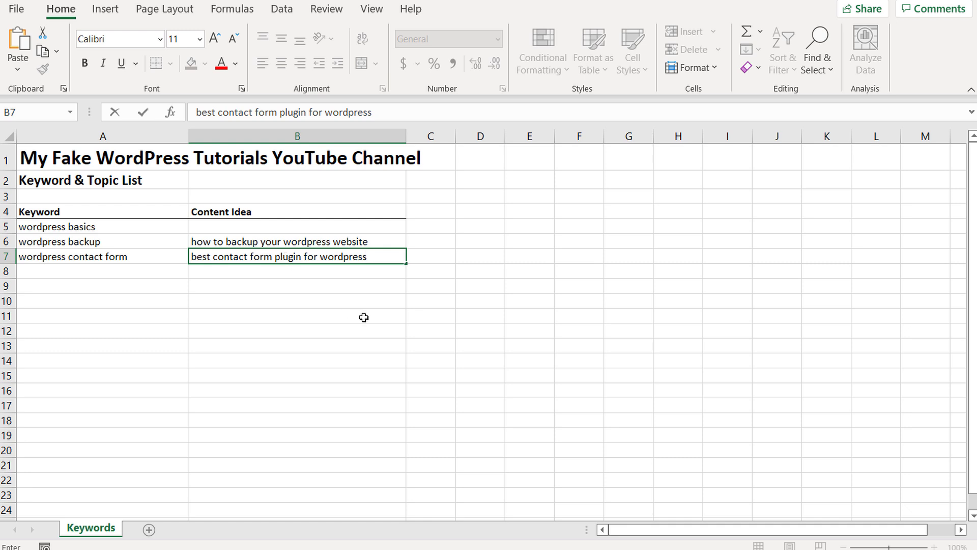
pyautogui.click(362, 316)
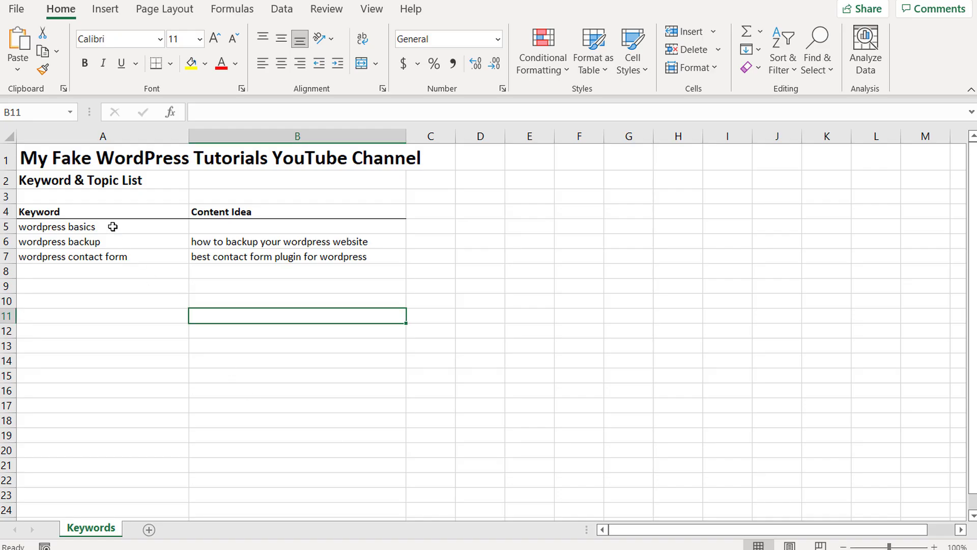
pyautogui.click(112, 226)
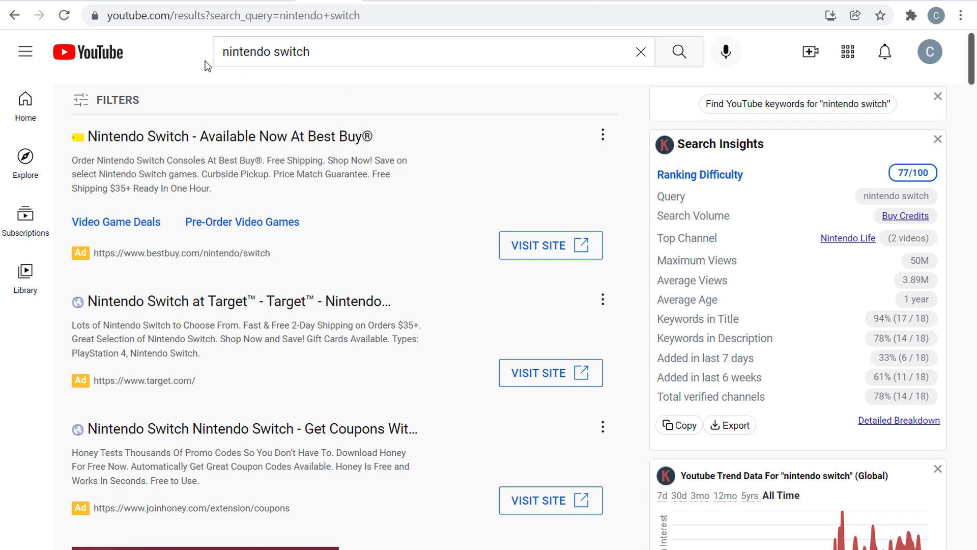
# Switch to the YouTube results for nintendo switch and examine the video titles, statistics, most used tags, trending keywords and related keywords.
pyautogui.scroll(-8, 630, 220)
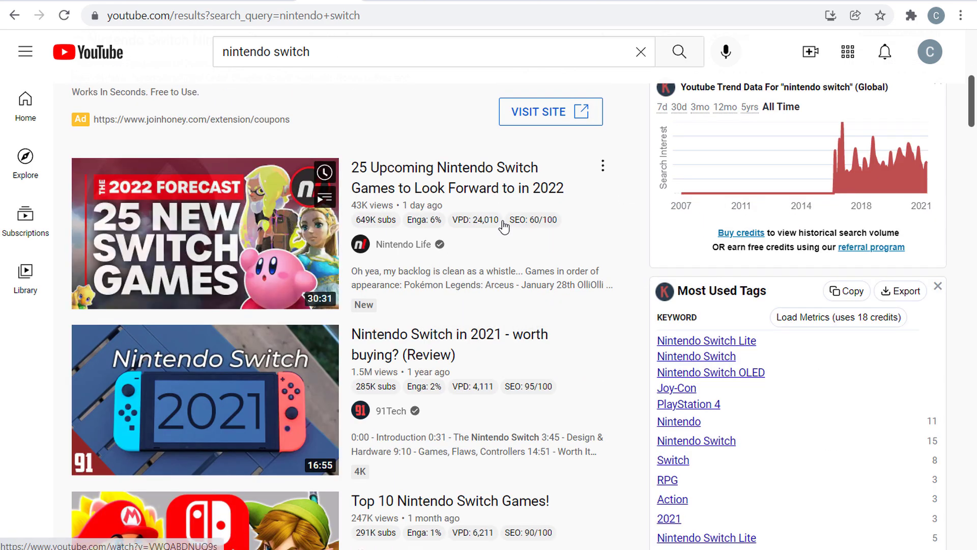
pyautogui.scroll(-3, 592, 209)
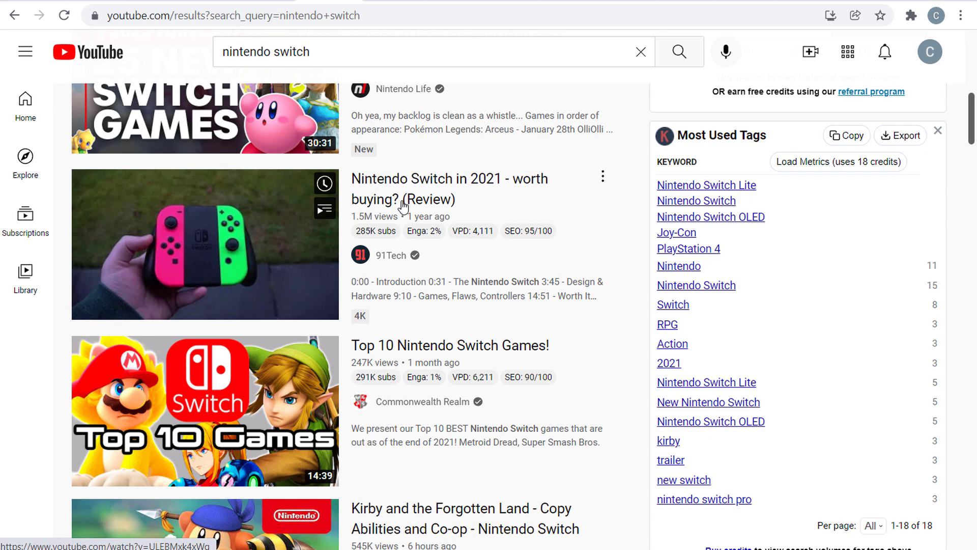
pyautogui.scroll(-5, 509, 227)
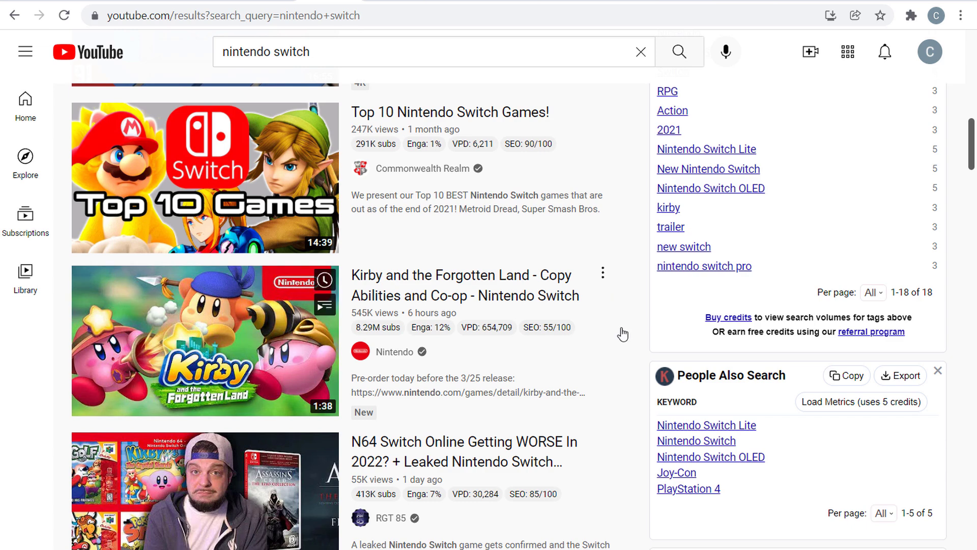
pyautogui.scroll(-5, 626, 331)
pyautogui.moveTo(581, 458)
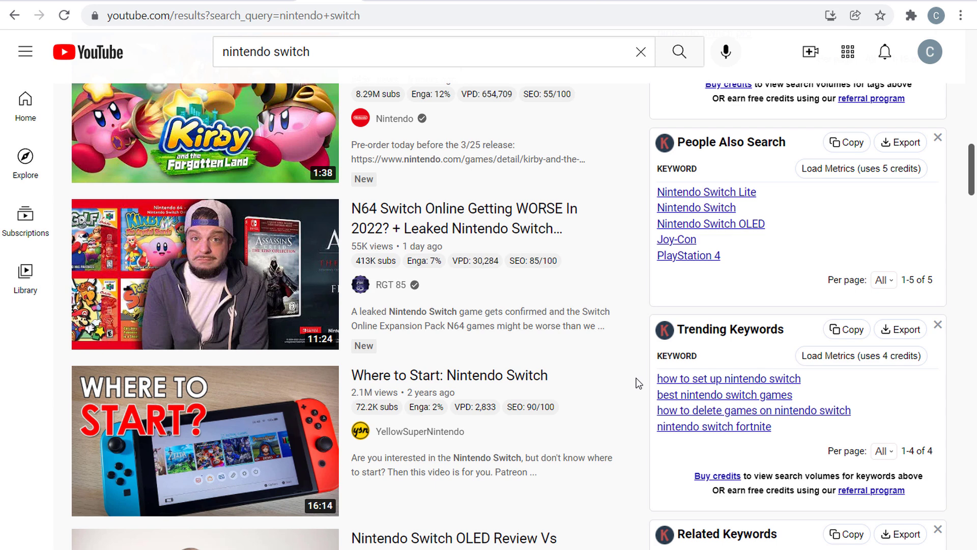
pyautogui.moveTo(374, 397)
pyautogui.scroll(-9, 628, 429)
pyautogui.scroll(-2, 777, 436)
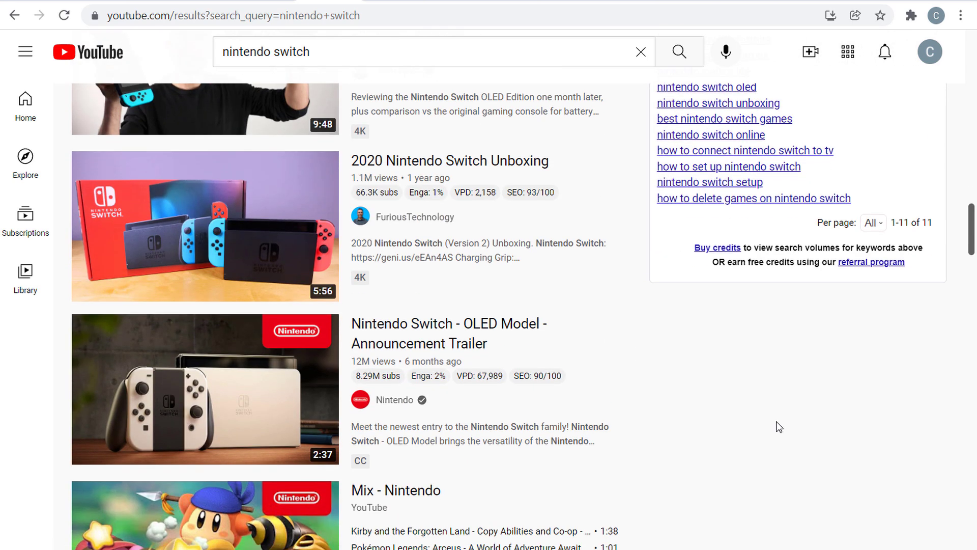
# Examine the videos further down the nintendo switch results, from the OLED model announcement trailer onward, for titles and view counts.
pyautogui.scroll(-2, 745, 387)
pyautogui.scroll(2, 702, 341)
pyautogui.scroll(-4, 778, 375)
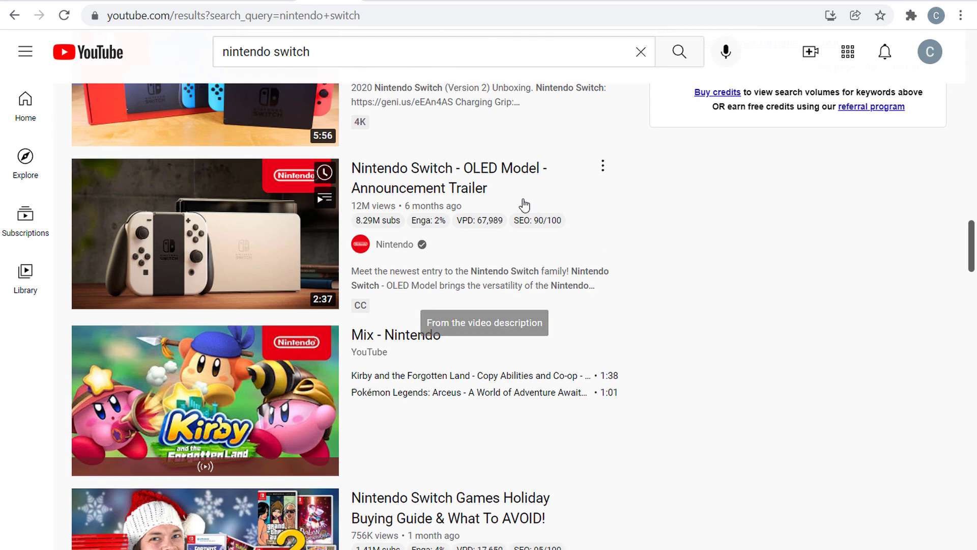
pyautogui.scroll(2, 709, 285)
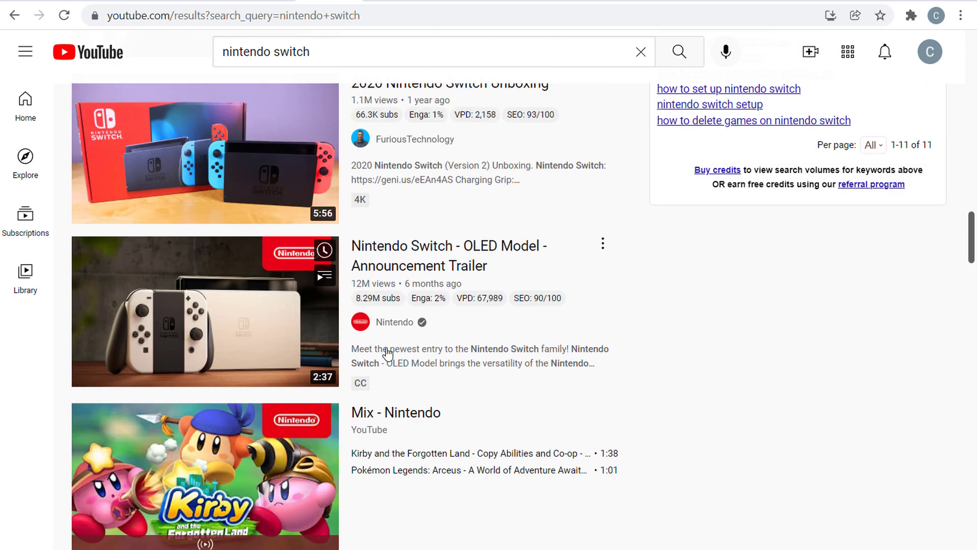
pyautogui.scroll(-8, 816, 338)
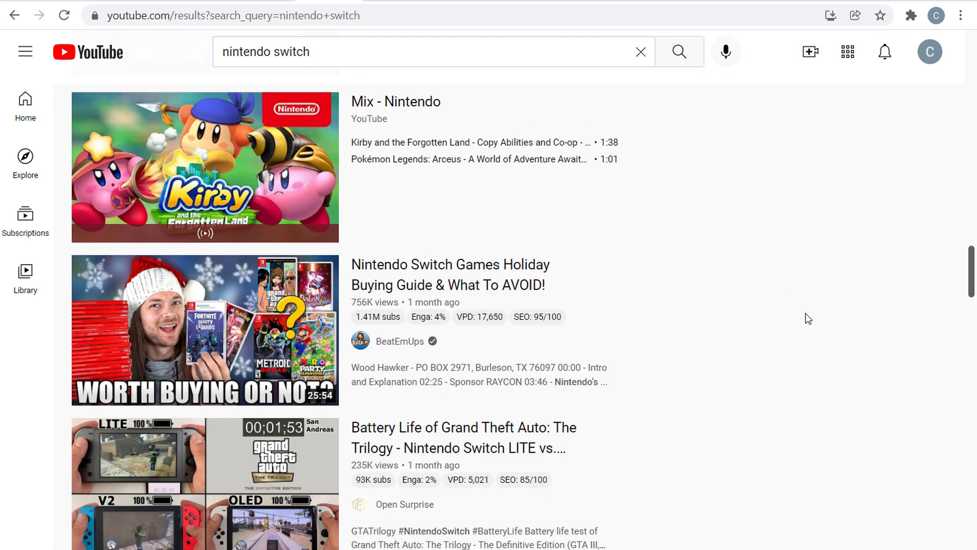
pyautogui.scroll(-5, 804, 307)
pyautogui.scroll(-8, 738, 234)
pyautogui.scroll(-5, 679, 249)
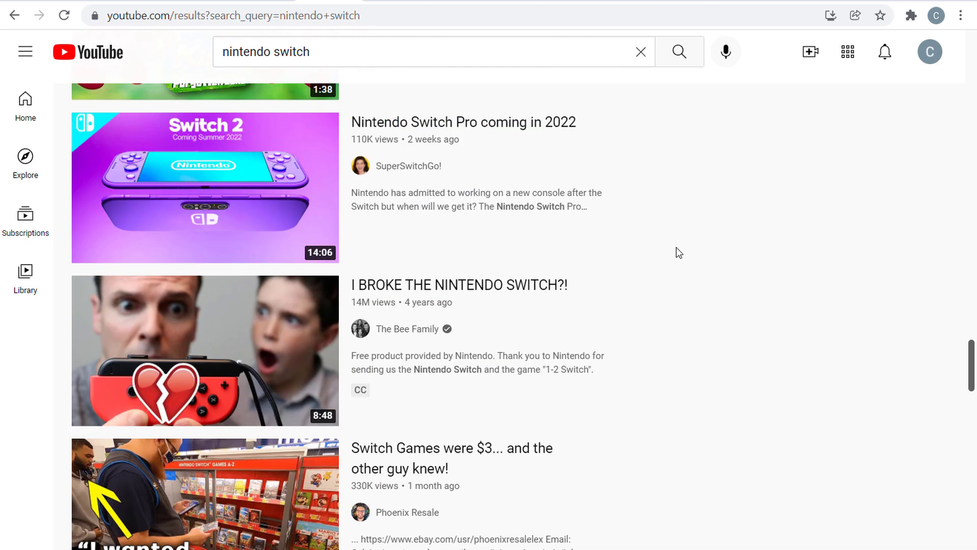
# Look through the rest of the nintendo switch video results and return to the start of the page.
pyautogui.scroll(-5, 677, 251)
pyautogui.scroll(-10, 671, 249)
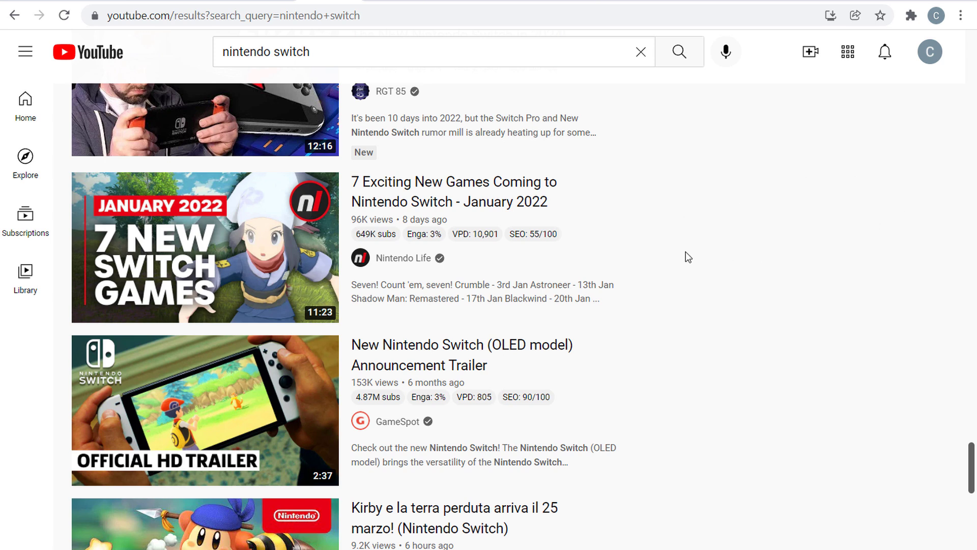
pyautogui.moveTo(436, 224)
pyautogui.moveTo(970, 471); pyautogui.dragTo(970, 46)
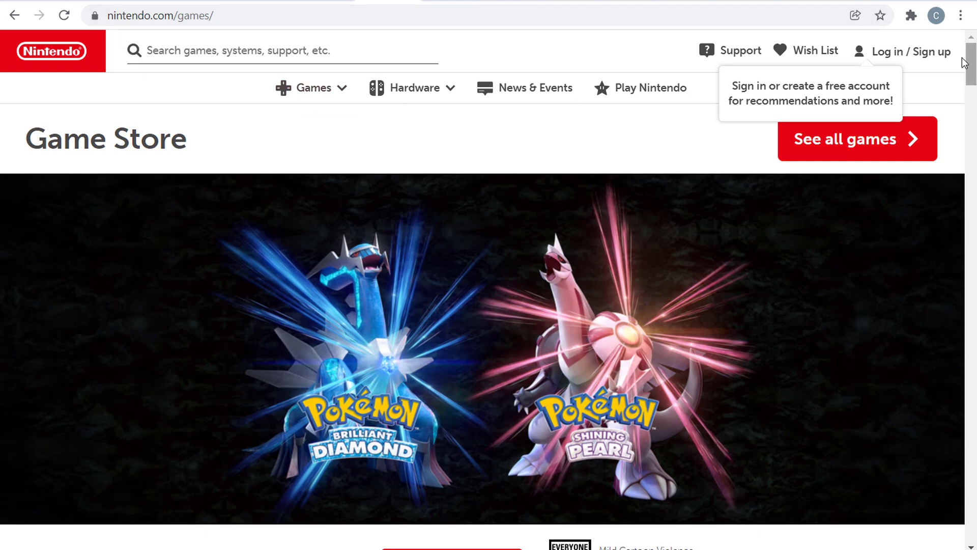
# Look through the Nintendo Game Store page for game titles and search YouTube for "nintendo switch mario kart 8 deluxe".
pyautogui.scroll(-4, 972, 80)
pyautogui.scroll(-7, 972, 80)
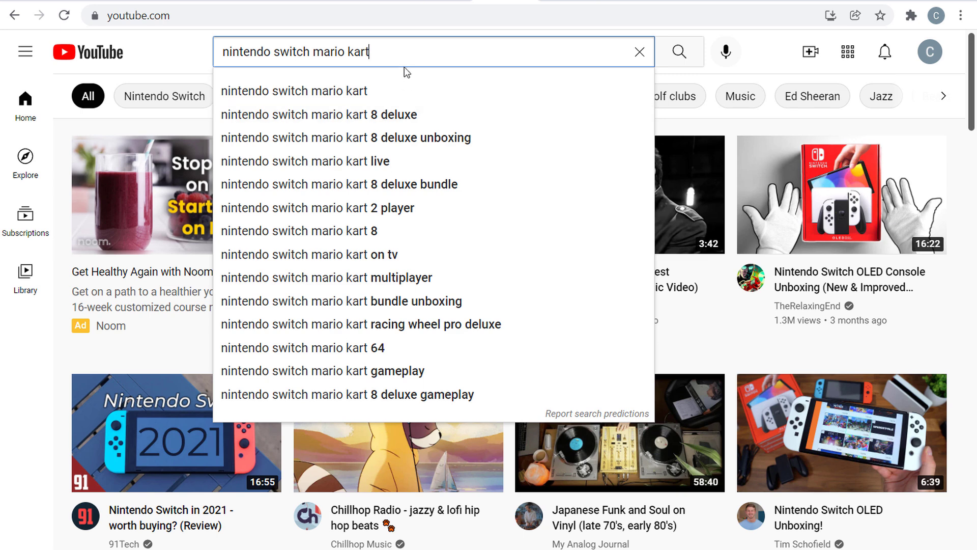
pyautogui.write('8 de')
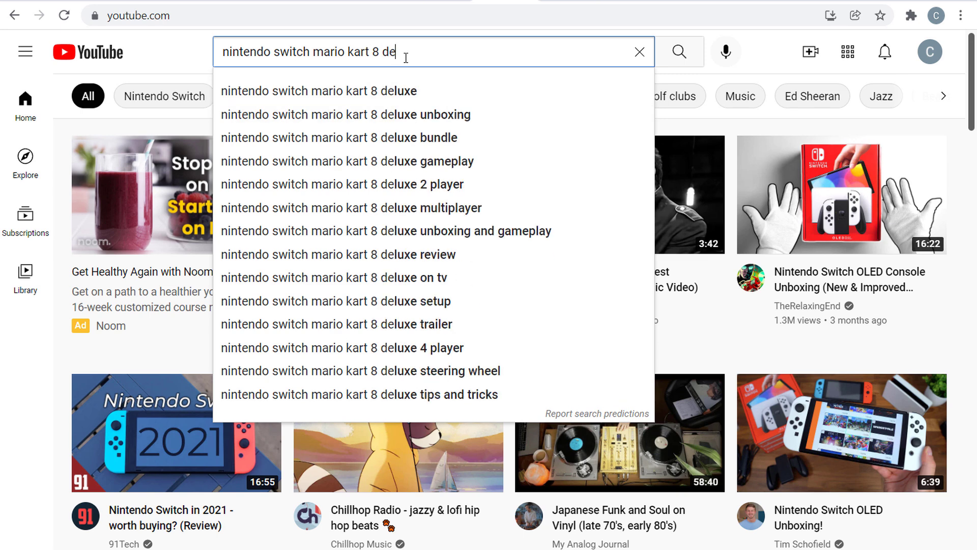
pyautogui.write('luxe')
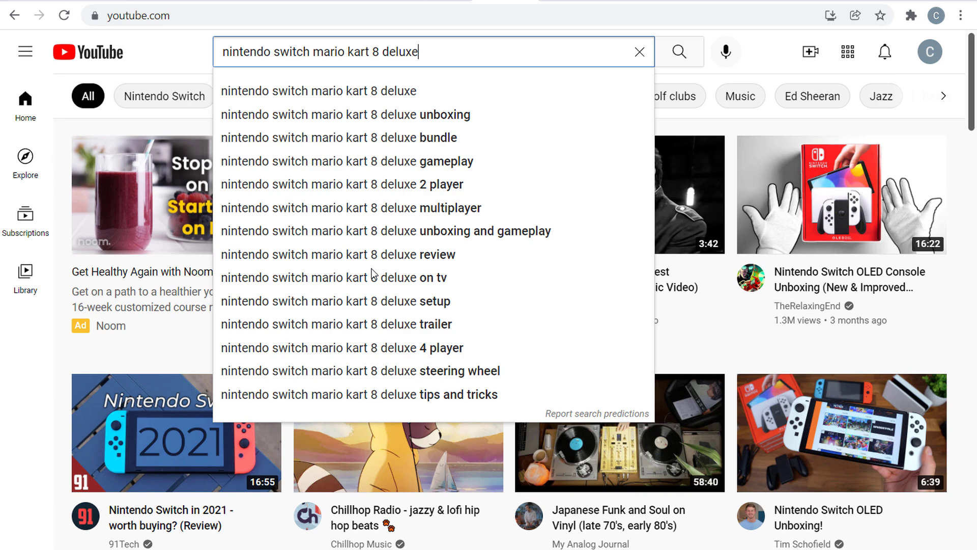
pyautogui.press('Return')
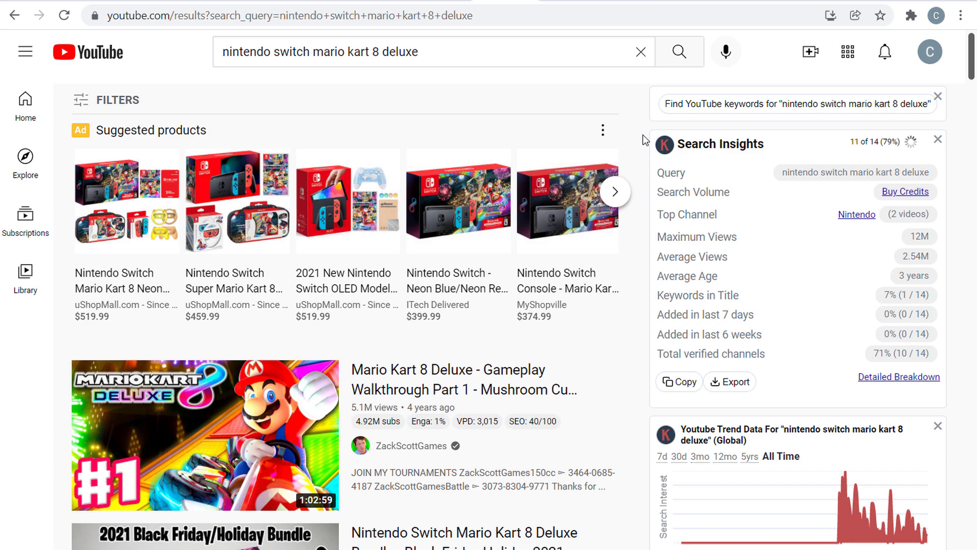
# Examine the first Mario Kart 8 Deluxe results for titles, view counts, SEO scores, trend data and most used tags.
pyautogui.scroll(-2, 639, 127)
pyautogui.scroll(-3, 636, 122)
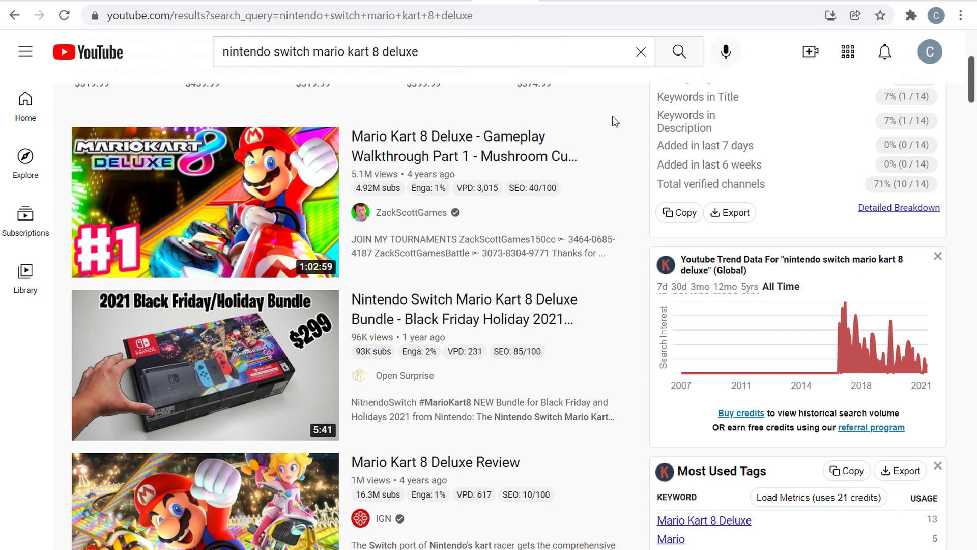
pyautogui.moveTo(492, 135)
pyautogui.scroll(-1, 632, 183)
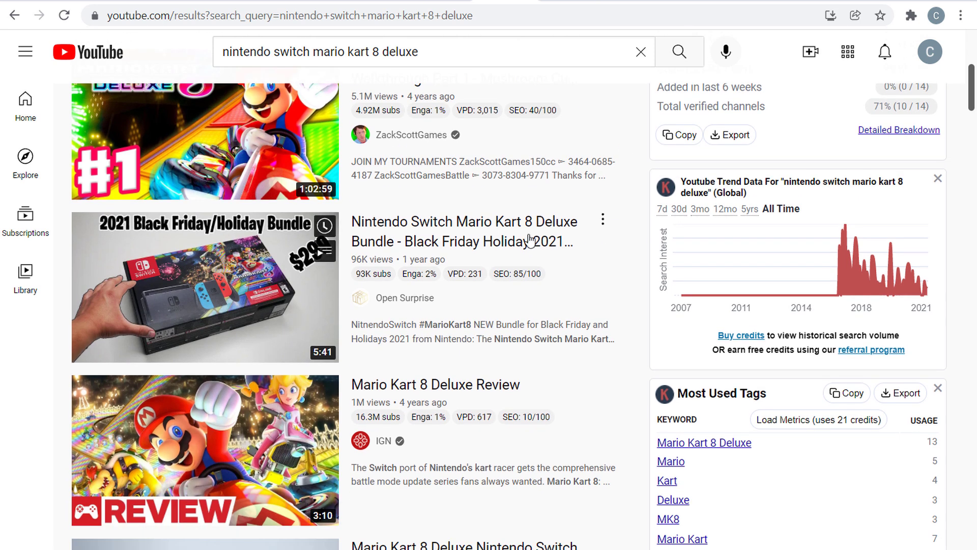
pyautogui.scroll(-5, 607, 287)
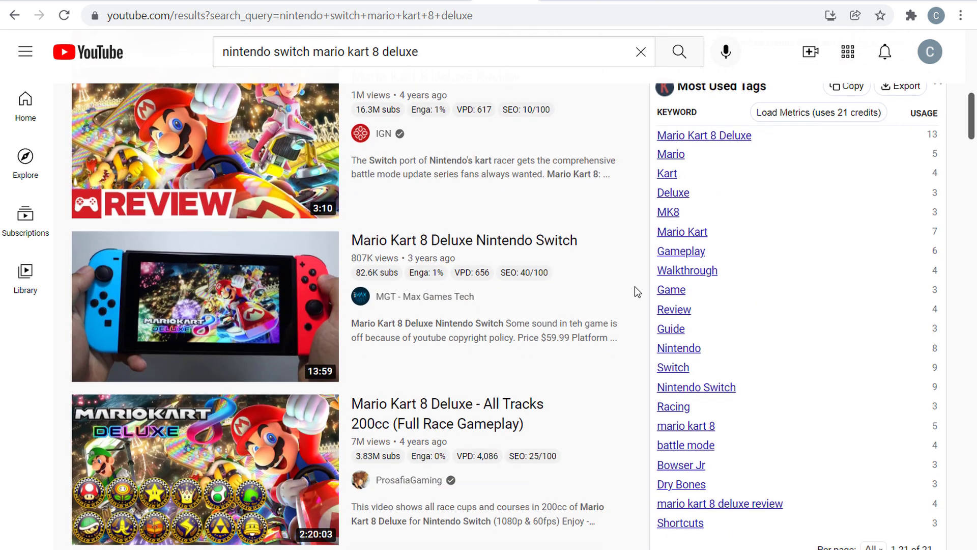
pyautogui.scroll(-1, 634, 310)
pyautogui.moveTo(371, 185)
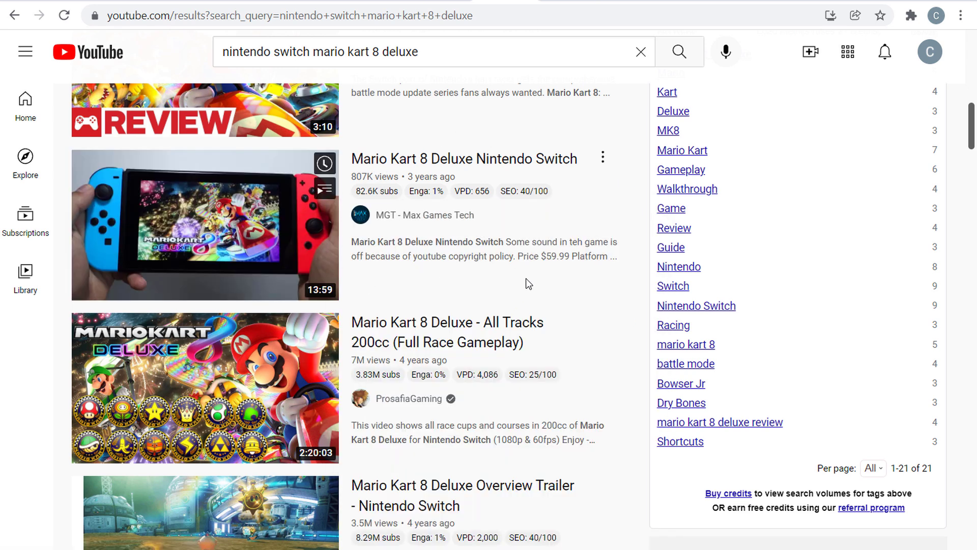
# Examine the Mario Kart 8 Deluxe videos from the All Tracks 200cc gameplay onward for title ideas and statistics.
pyautogui.scroll(-1, 620, 276)
pyautogui.scroll(-3, 621, 278)
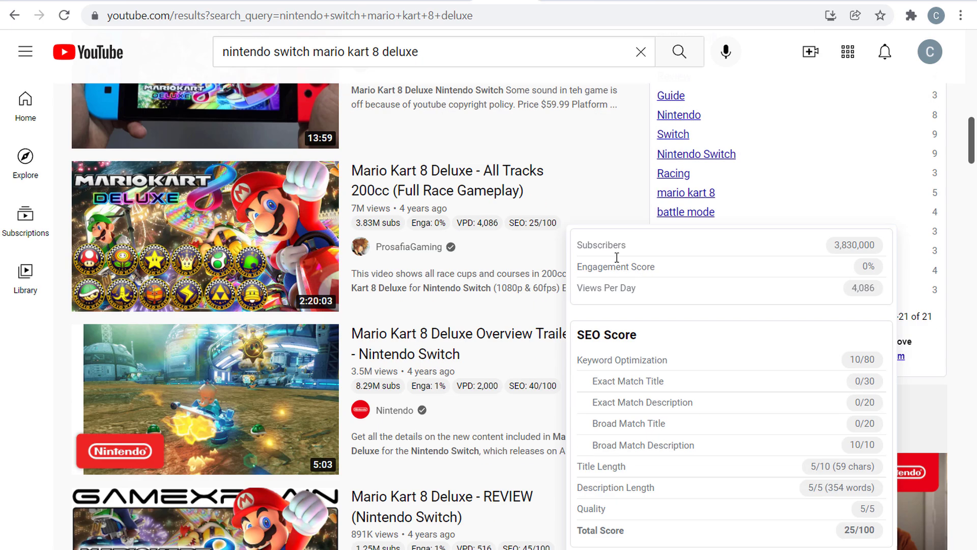
pyautogui.moveTo(452, 185)
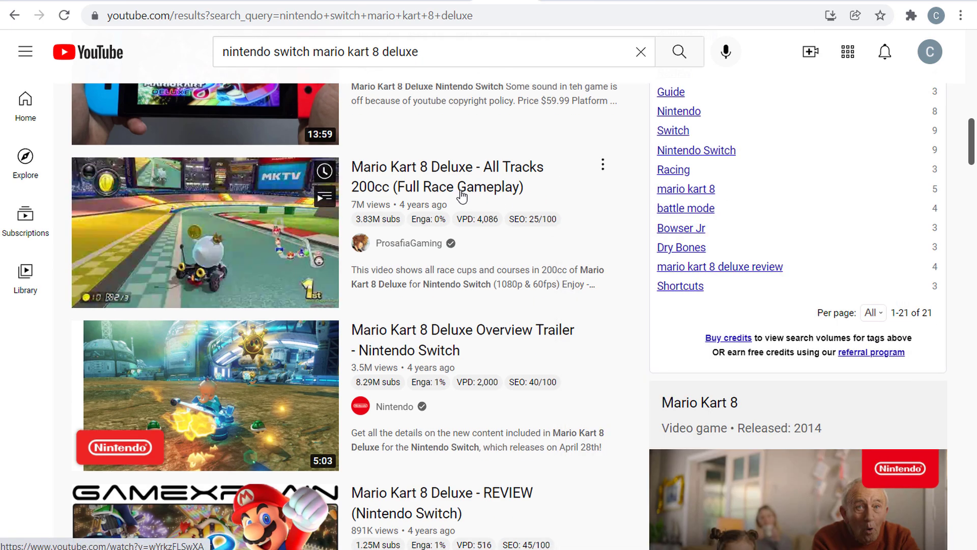
pyautogui.scroll(-9, 619, 247)
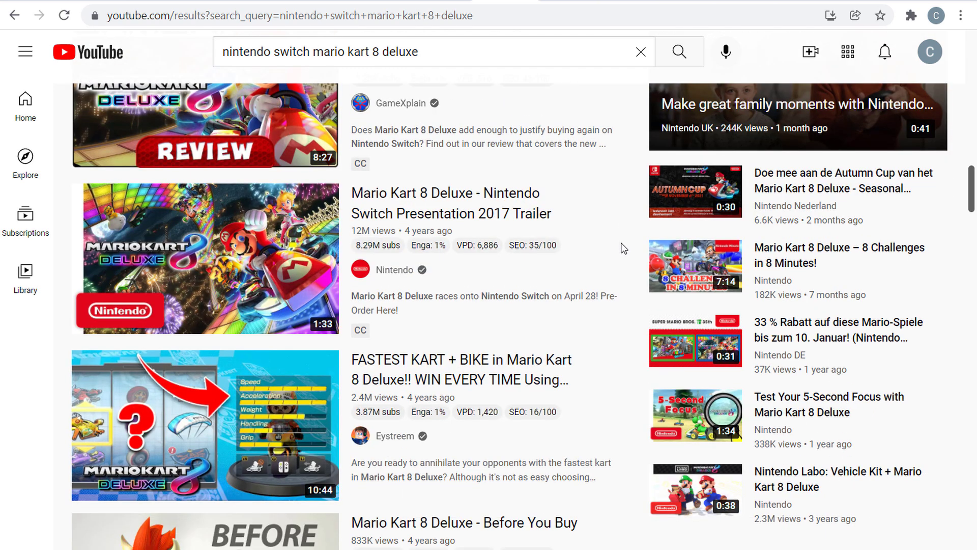
pyautogui.scroll(-2, 621, 243)
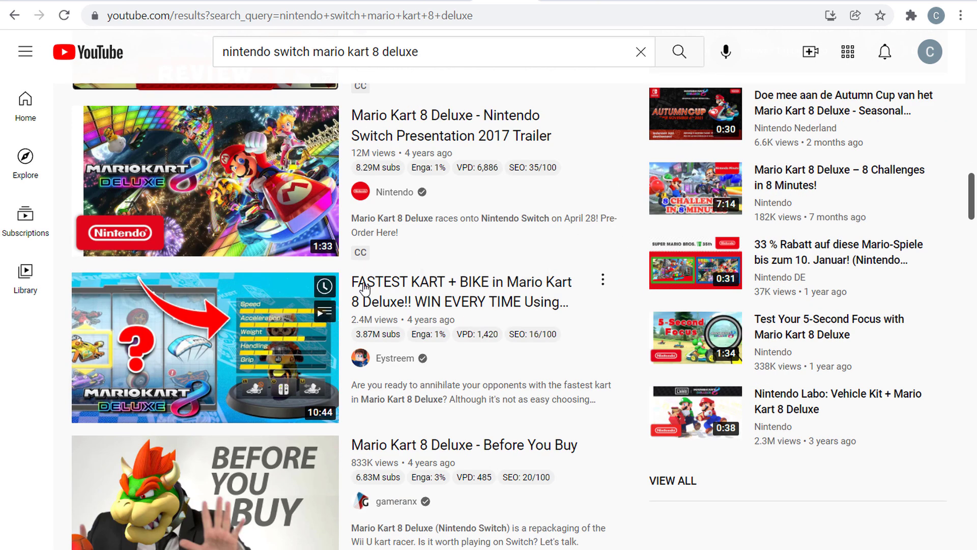
pyautogui.scroll(-3, 619, 339)
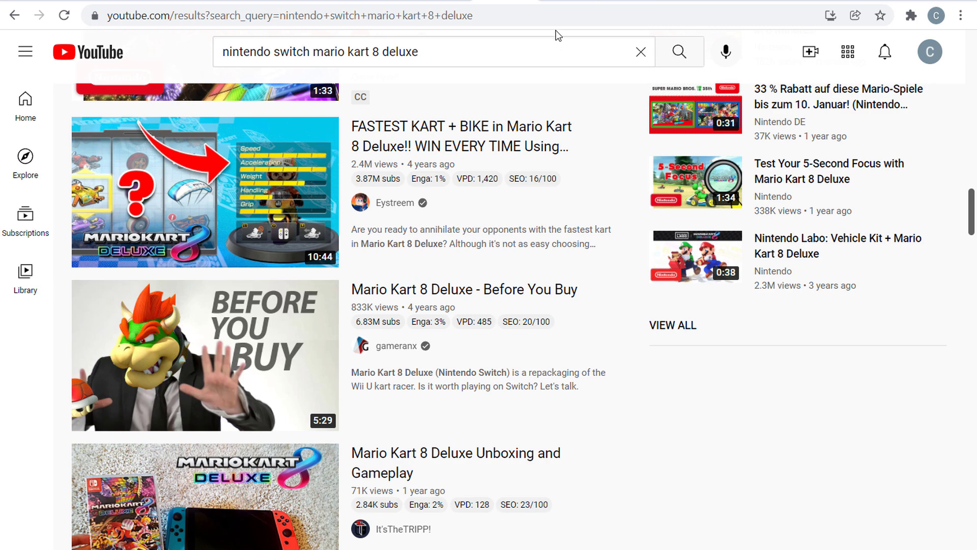
# Switch to IMDb and open the Horror listing from the movies-by-genre page.
pyautogui.click(564, 1)
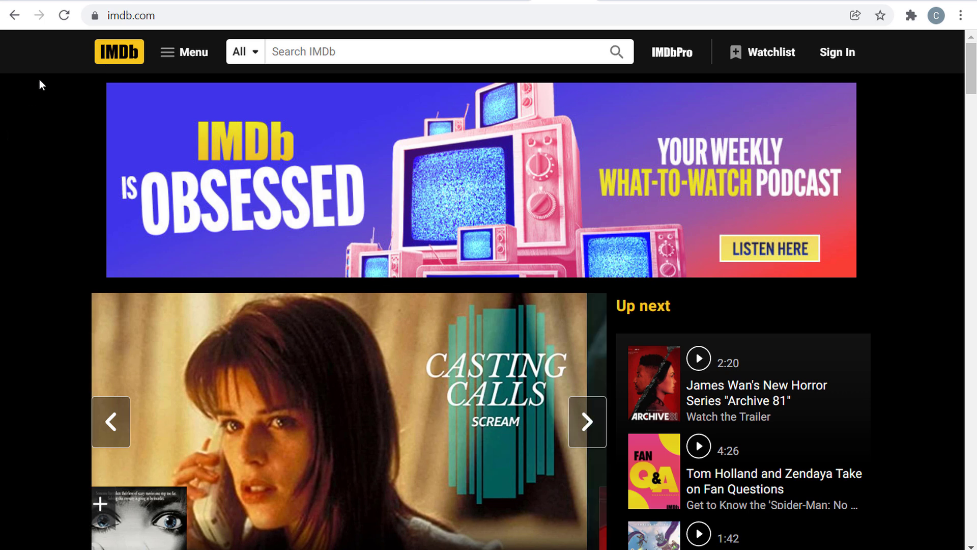
pyautogui.click(179, 51)
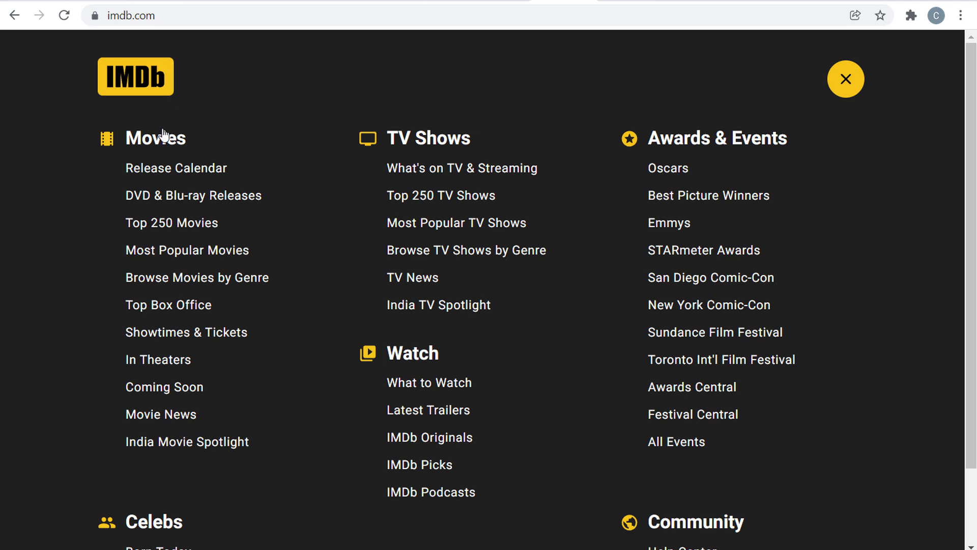
pyautogui.click(163, 279)
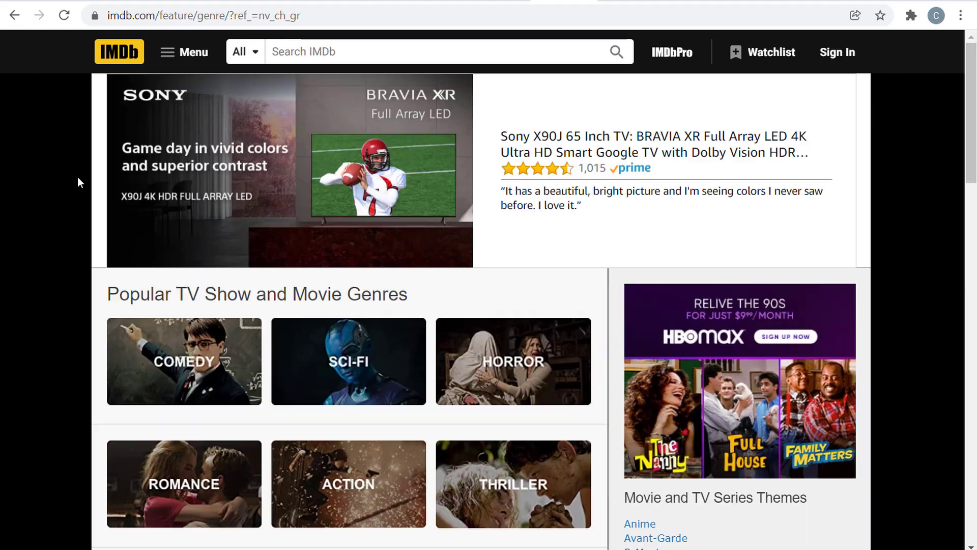
pyautogui.scroll(-2, 81, 185)
pyautogui.click(487, 286)
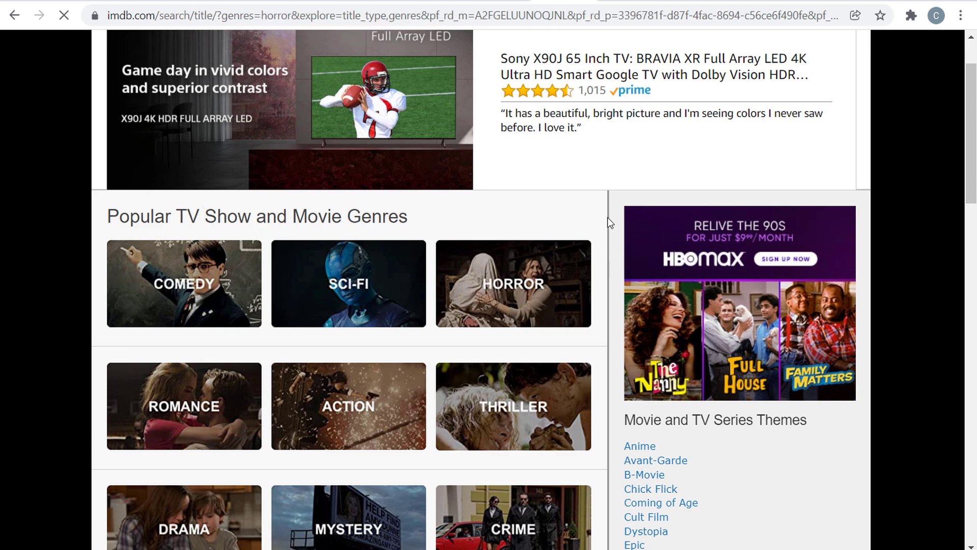
# Examine the titles in IMDb's Top 50 Horror Movies and TV Shows list.
pyautogui.scroll(-3, 107, 338)
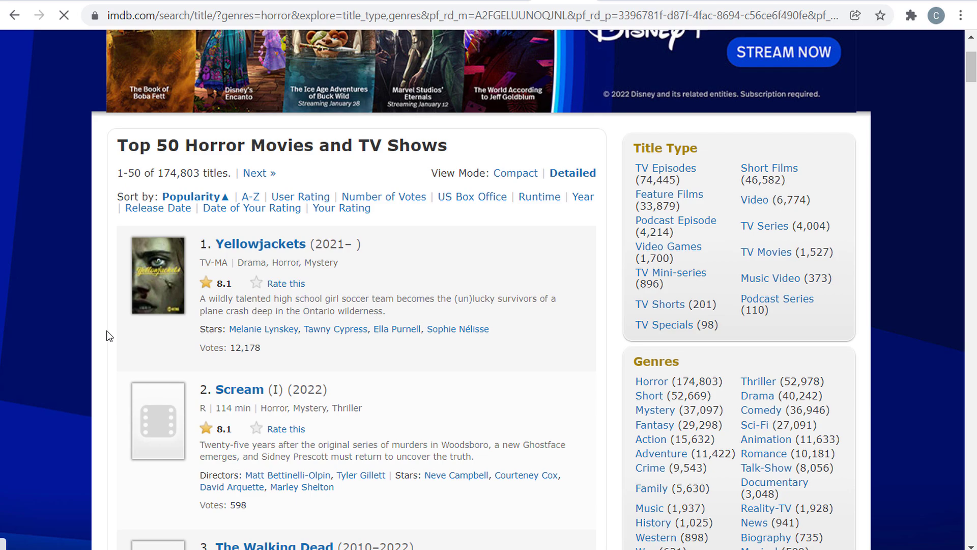
pyautogui.scroll(-8, 111, 307)
pyautogui.scroll(4, 117, 304)
pyautogui.scroll(-6, 120, 304)
pyautogui.scroll(5, 111, 234)
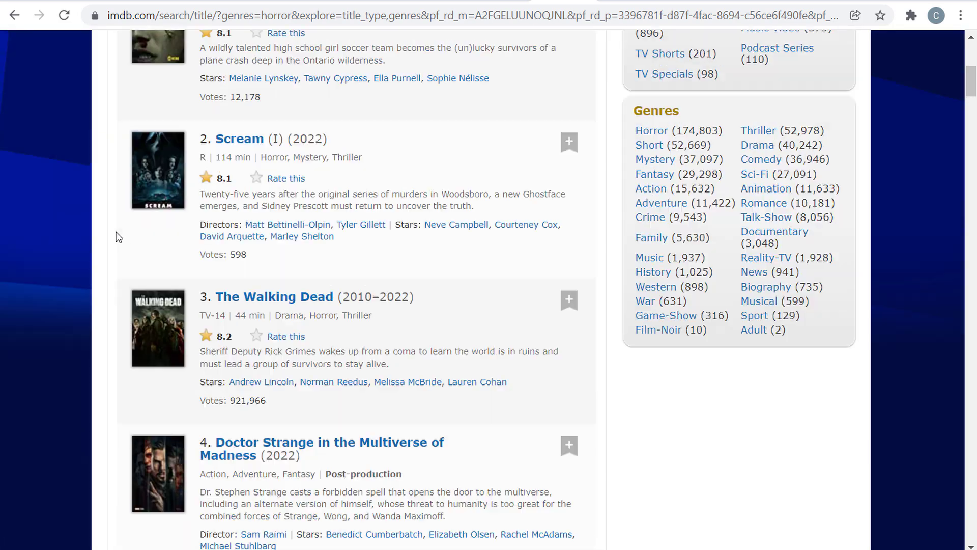
pyautogui.scroll(5, 118, 237)
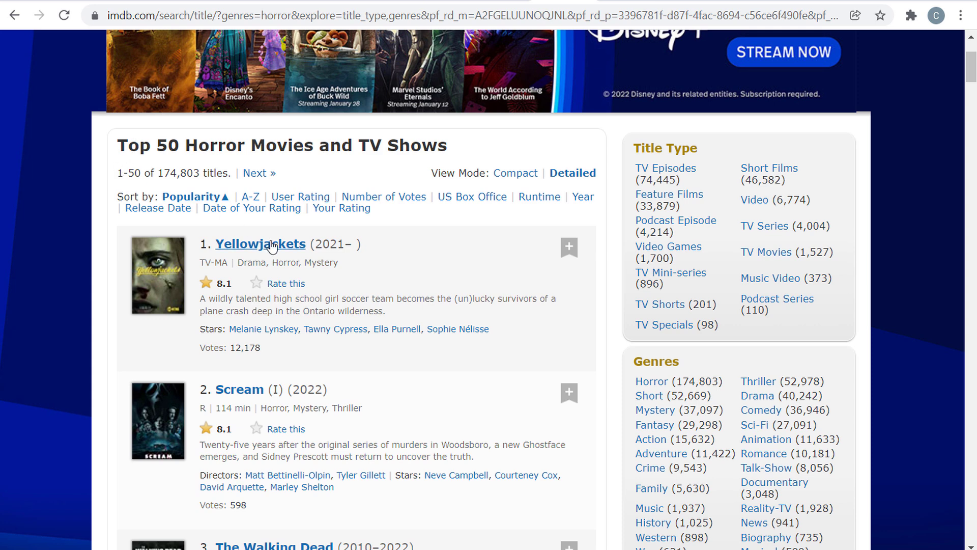
# Sort the horror titles by number of votes in descending order and look through the leading entries.
pyautogui.click(391, 203)
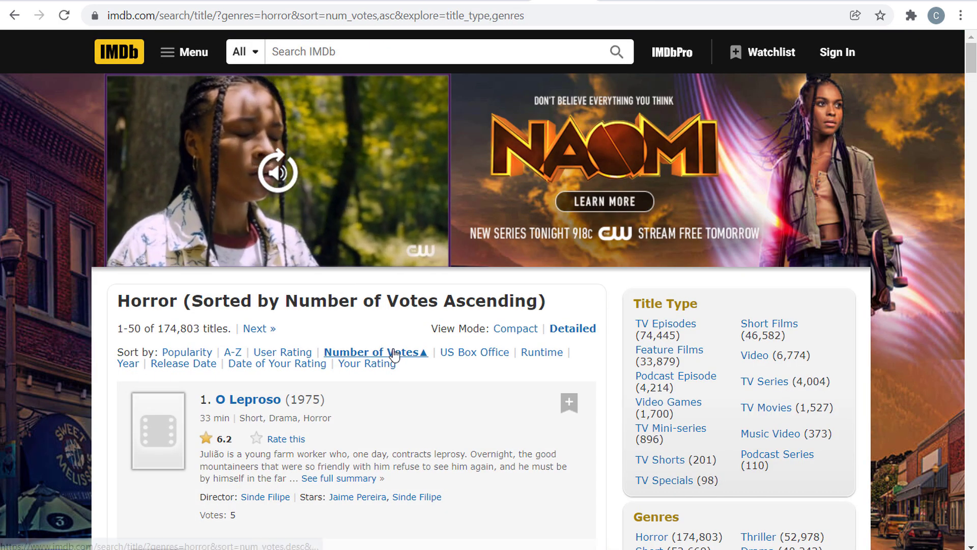
pyautogui.click(396, 356)
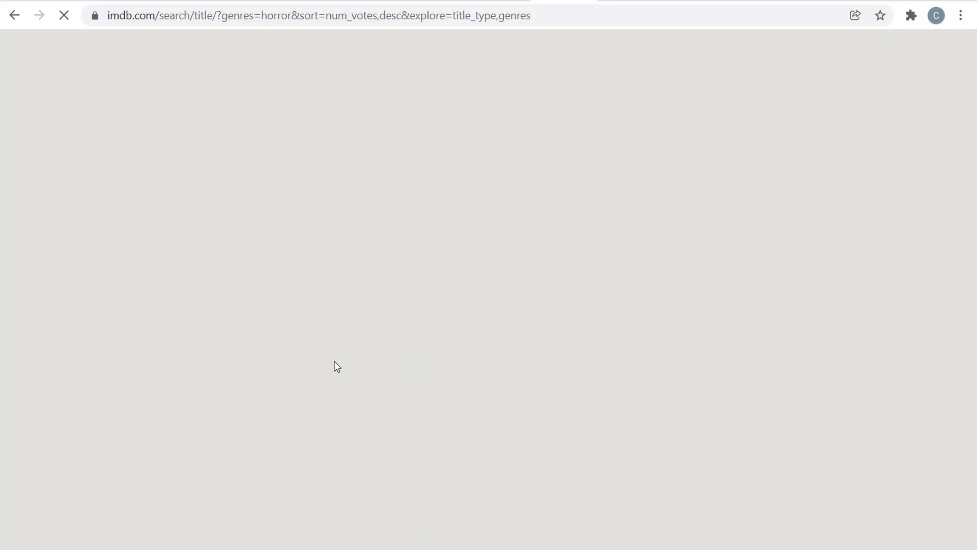
pyautogui.scroll(-1, 100, 296)
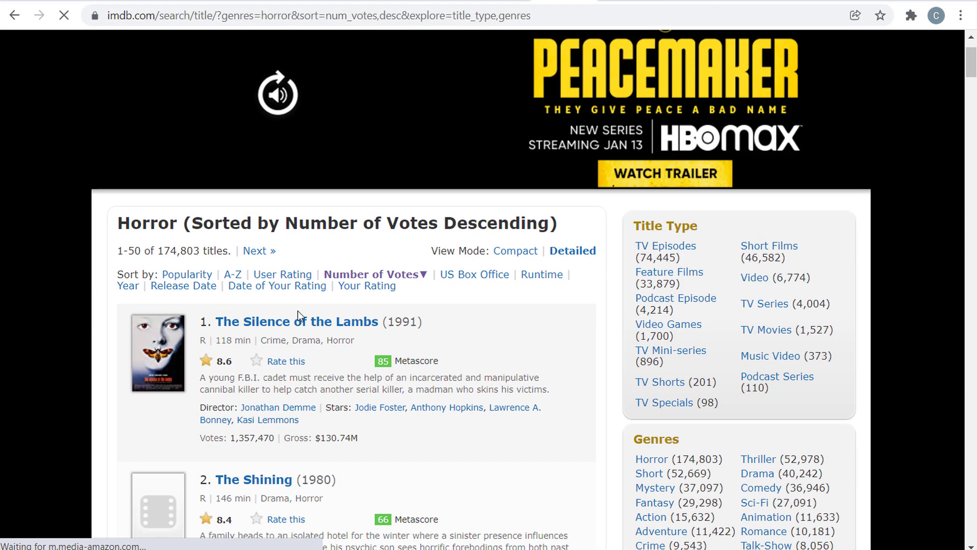
pyautogui.scroll(-6, 182, 296)
pyautogui.scroll(-4, 182, 296)
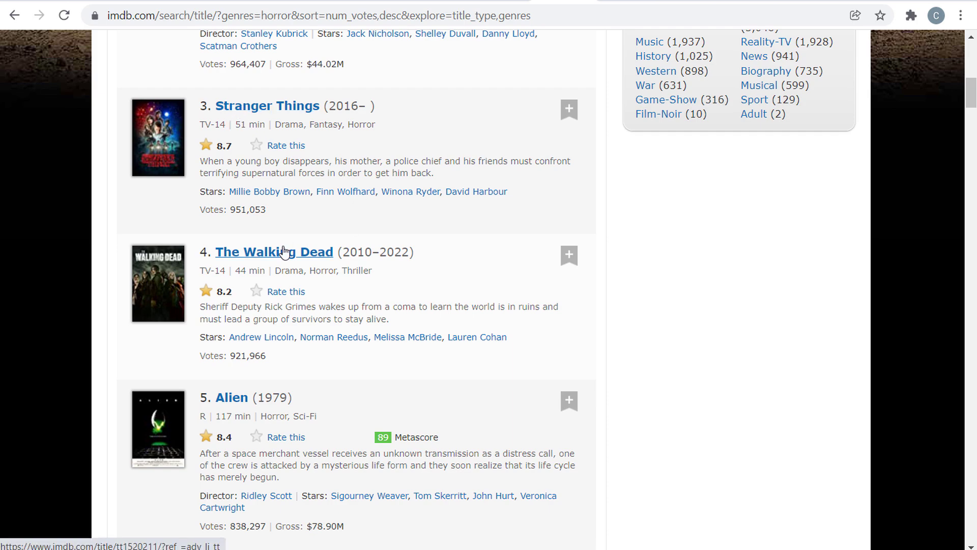
pyautogui.scroll(3, 686, 323)
pyautogui.scroll(5, 861, 301)
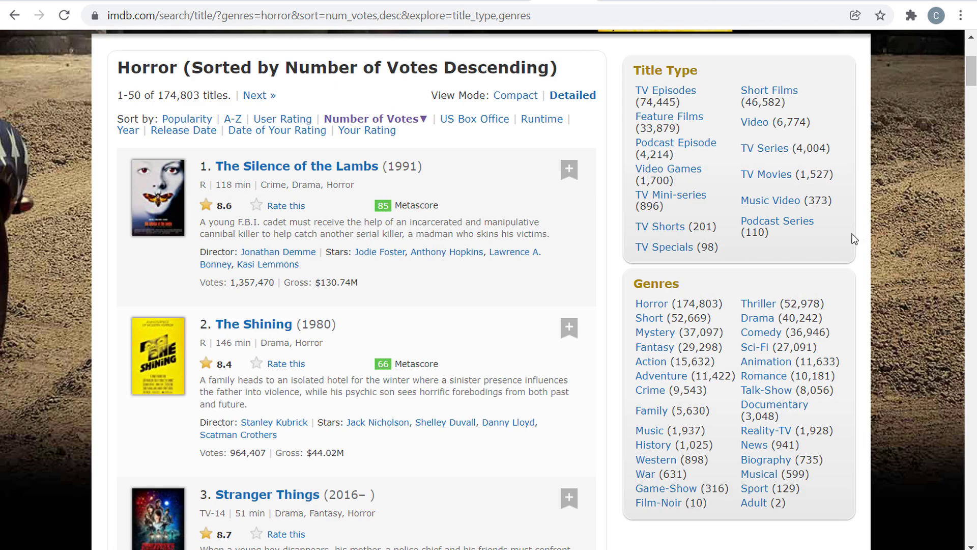
pyautogui.scroll(3, 855, 239)
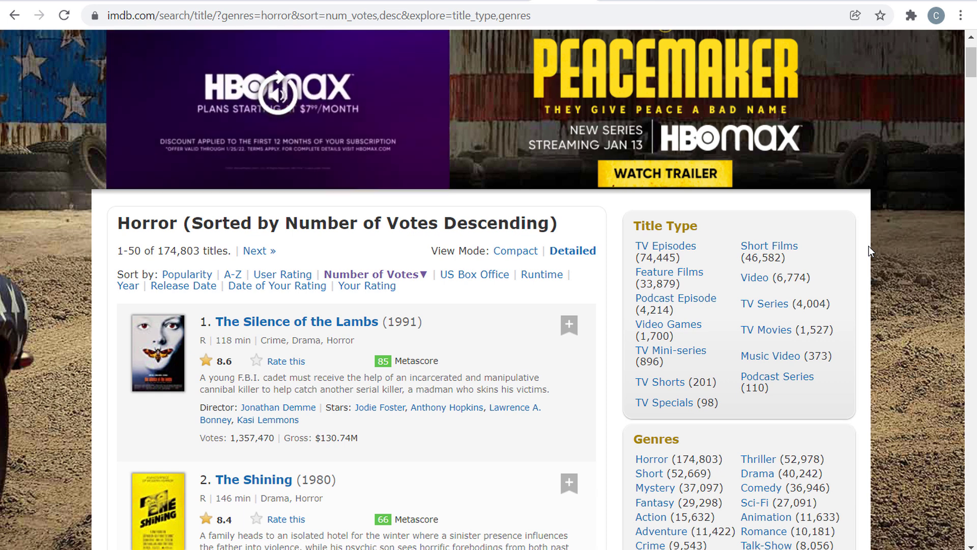
# Sort the horror titles by US box office in descending order and look through the highest-grossing films.
pyautogui.click(469, 276)
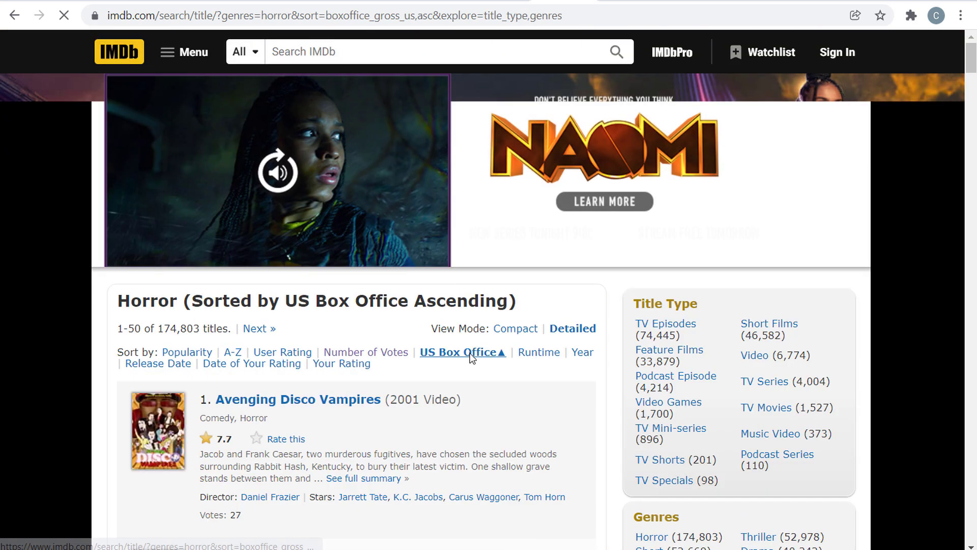
pyautogui.click(470, 357)
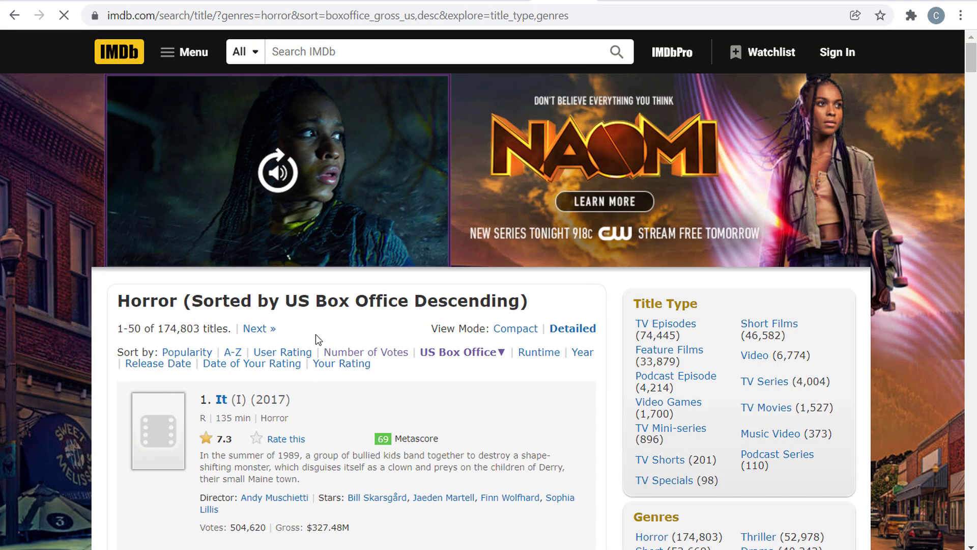
pyautogui.scroll(-2, 91, 321)
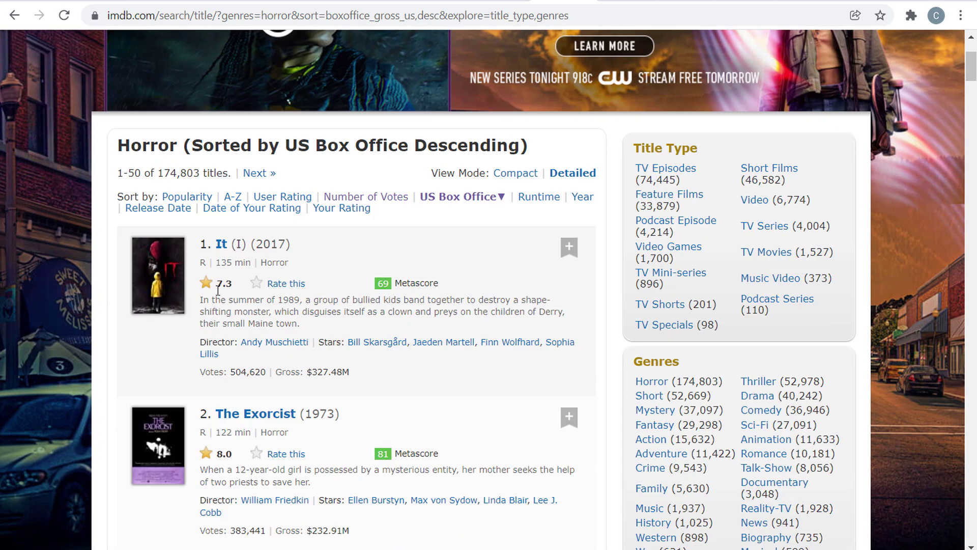
pyautogui.scroll(-5, 246, 252)
pyautogui.scroll(-3, 246, 252)
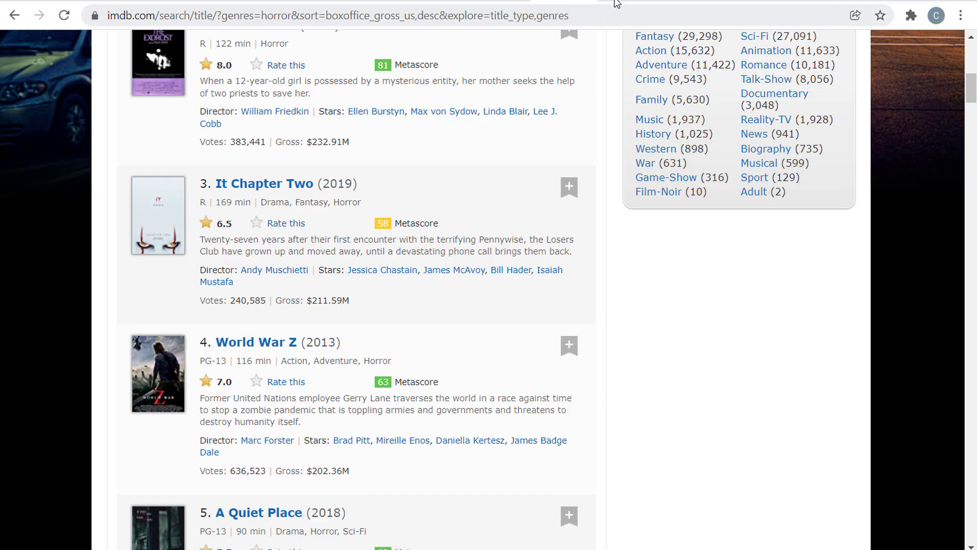
# Switch to WordPress.org and open its Learn page to view the workshops and lesson plans sections.
pyautogui.click(617, 2)
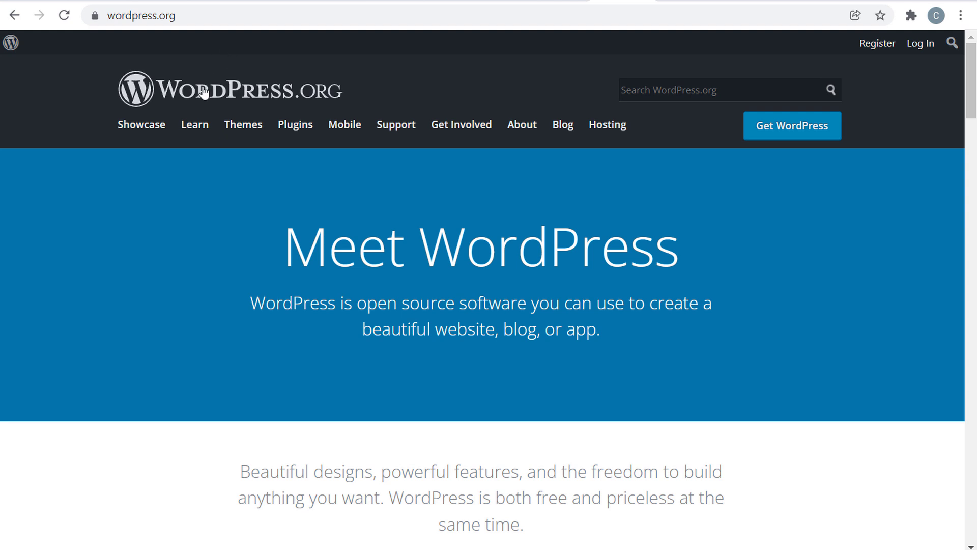
pyautogui.click(195, 124)
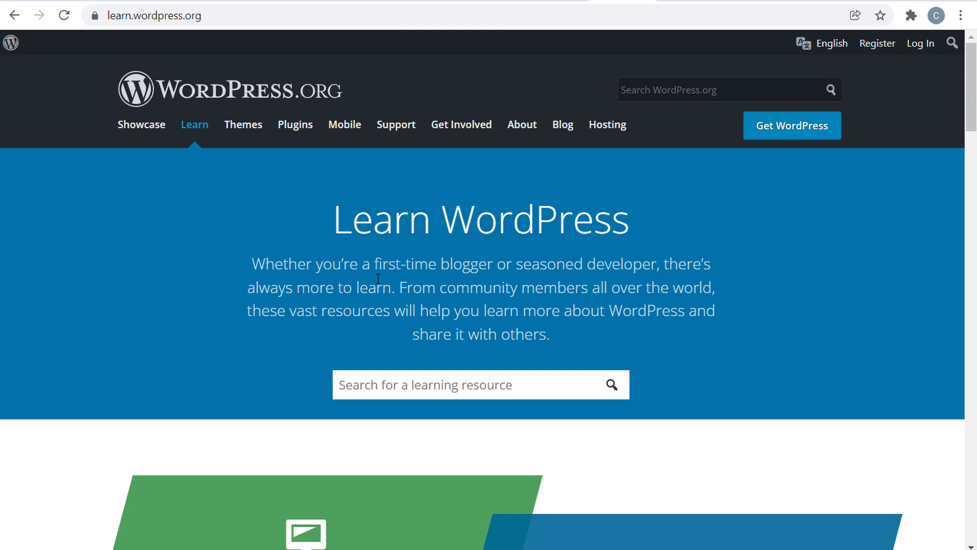
pyautogui.scroll(-6, 801, 249)
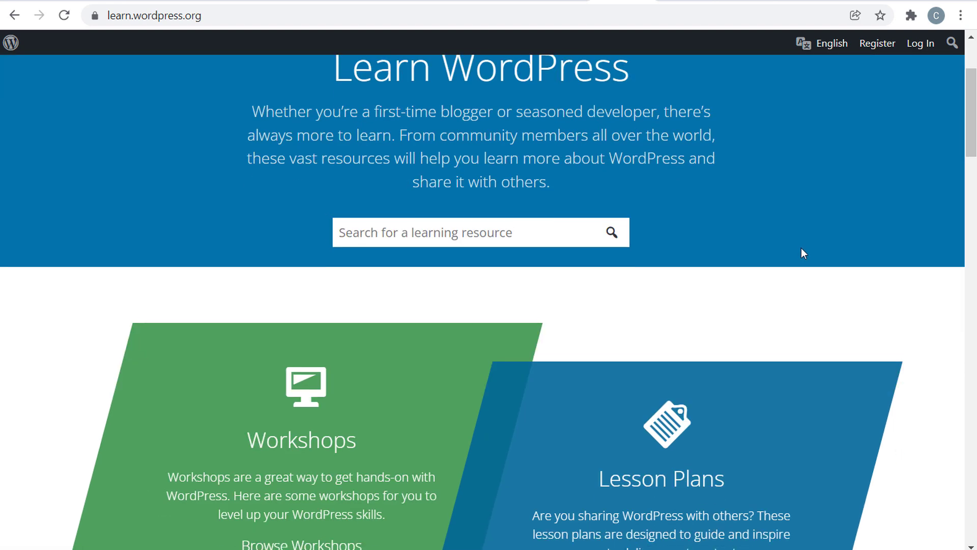
# Open the workshops listing on Learn WordPress and look through the workshop titles on its first two pages.
pyautogui.scroll(-5, 637, 280)
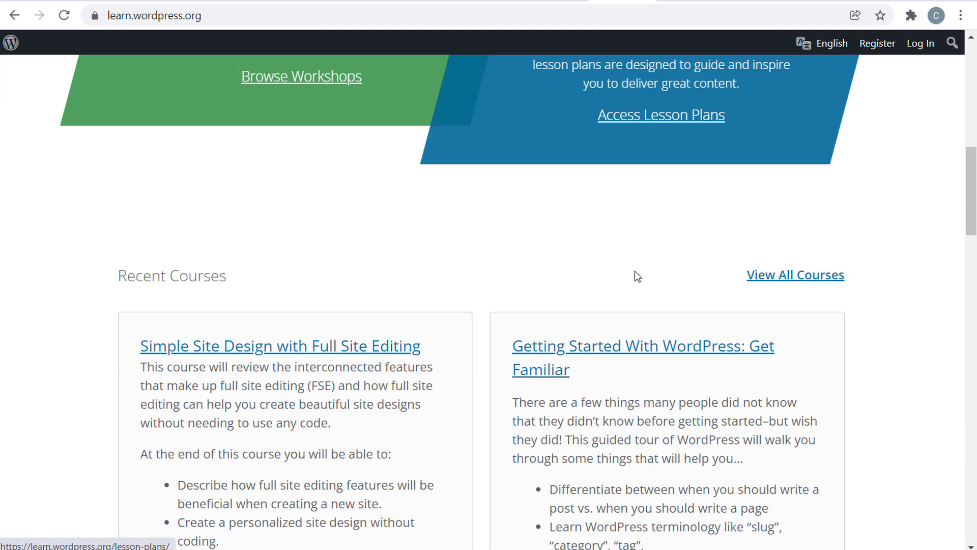
pyautogui.scroll(5, 669, 262)
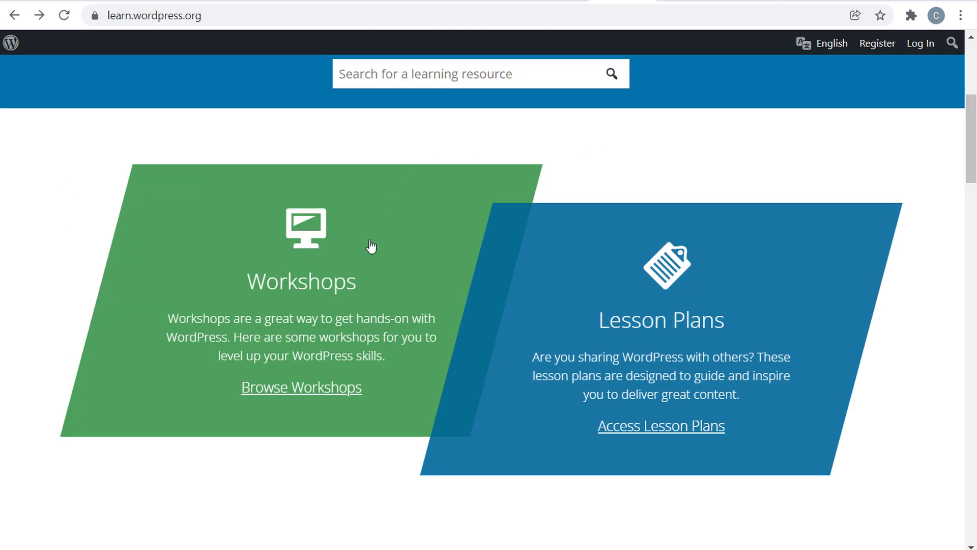
pyautogui.click(304, 281)
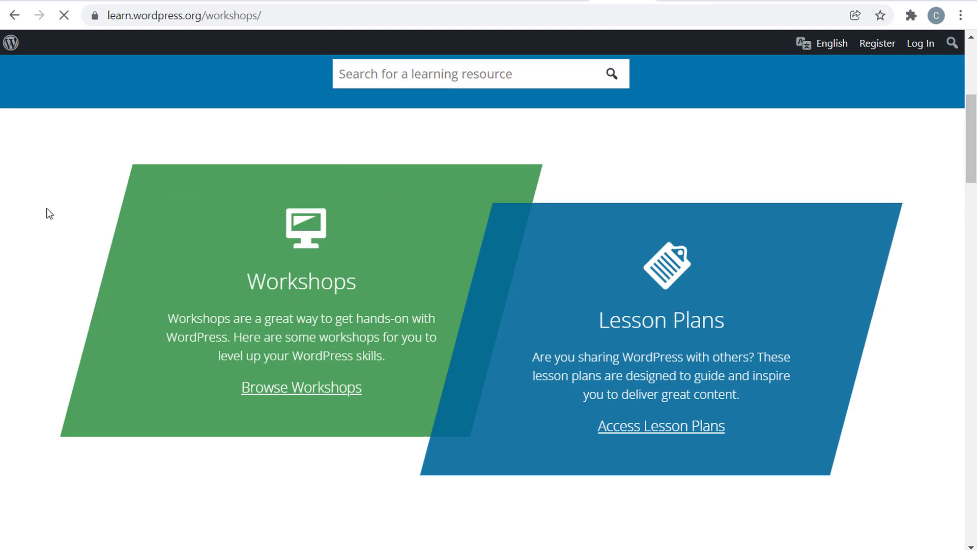
pyautogui.scroll(-5, 52, 277)
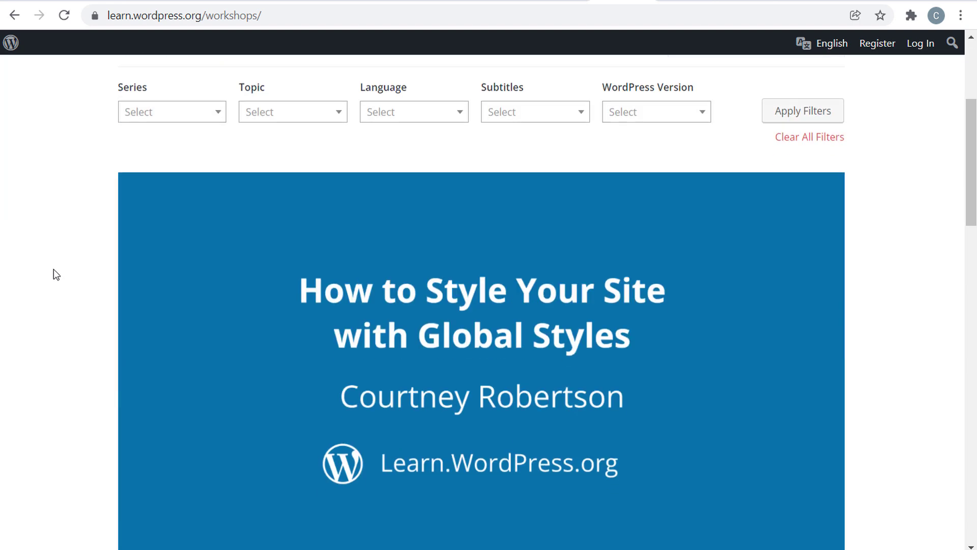
pyautogui.scroll(-8, 36, 192)
pyautogui.scroll(-2, 36, 171)
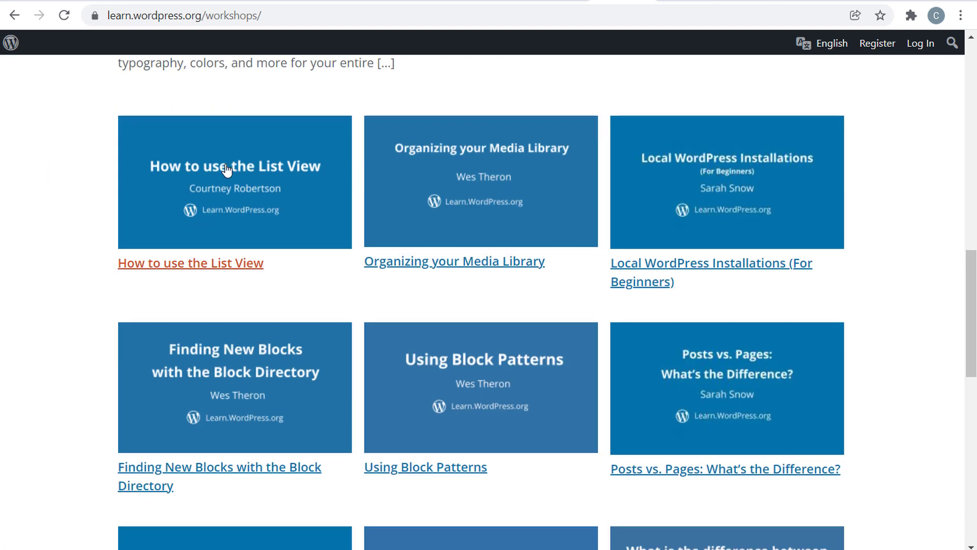
pyautogui.scroll(-2, 865, 219)
pyautogui.scroll(-1, 915, 219)
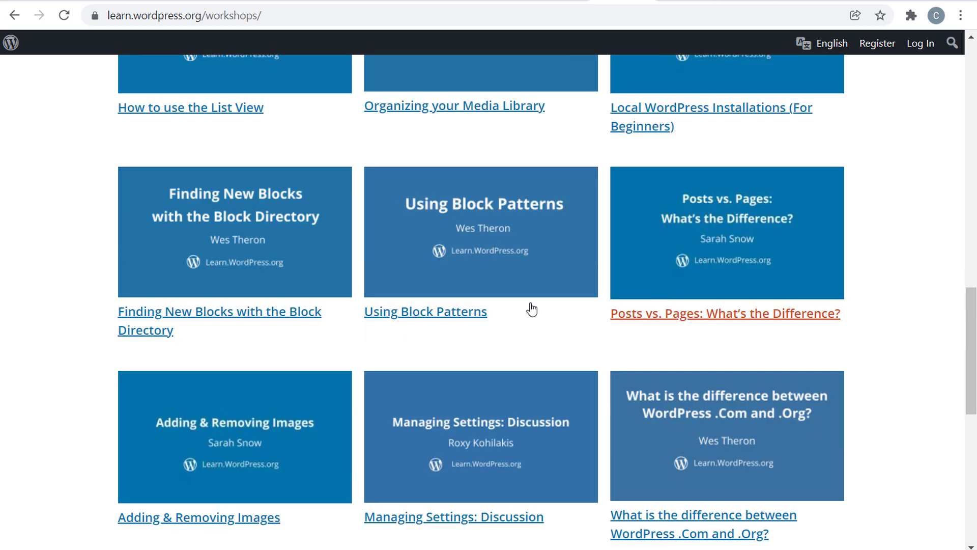
pyautogui.scroll(-4, 39, 240)
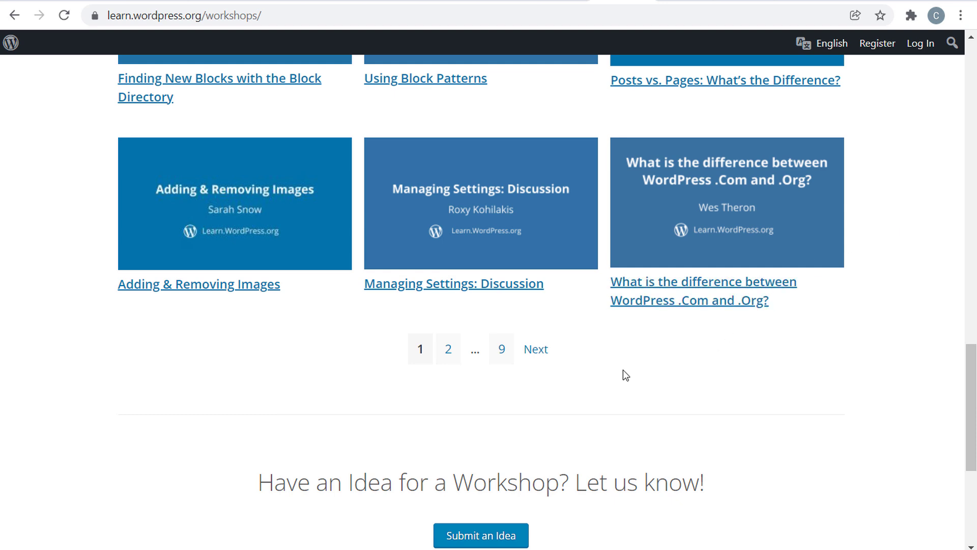
pyautogui.click(447, 351)
pyautogui.scroll(-6, 54, 296)
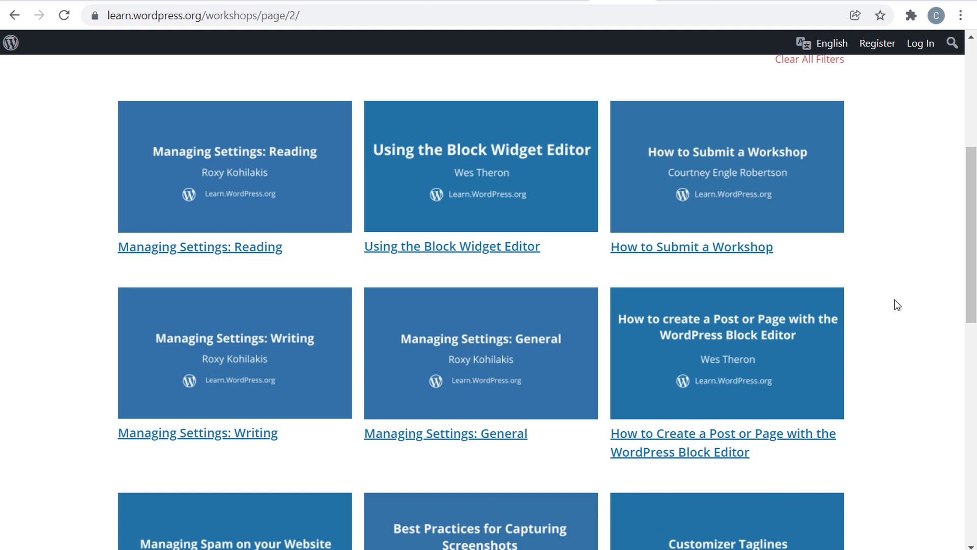
# Switch to Google Ads Help and look through the help topics listed under Explore features.
pyautogui.hotkey('ctrl', 'Tab')
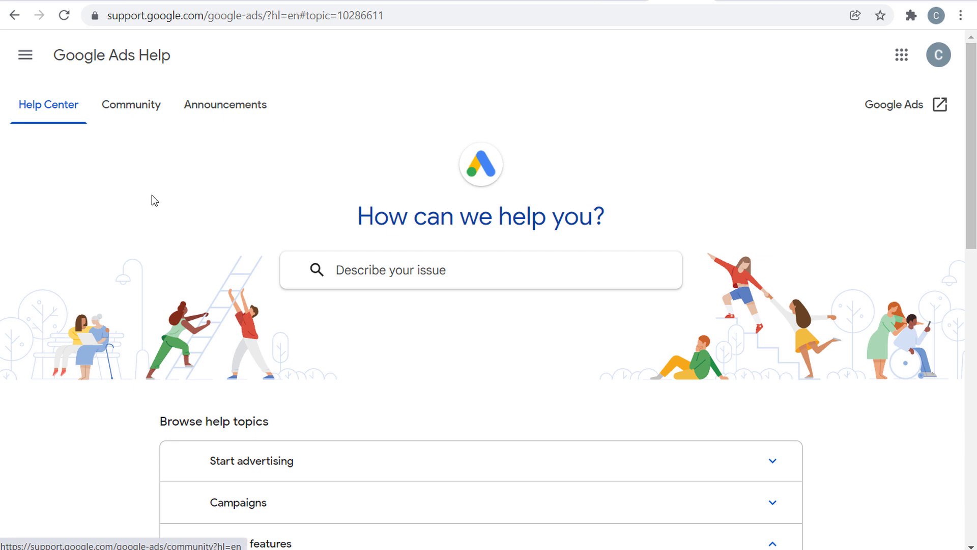
pyautogui.scroll(-5, 71, 237)
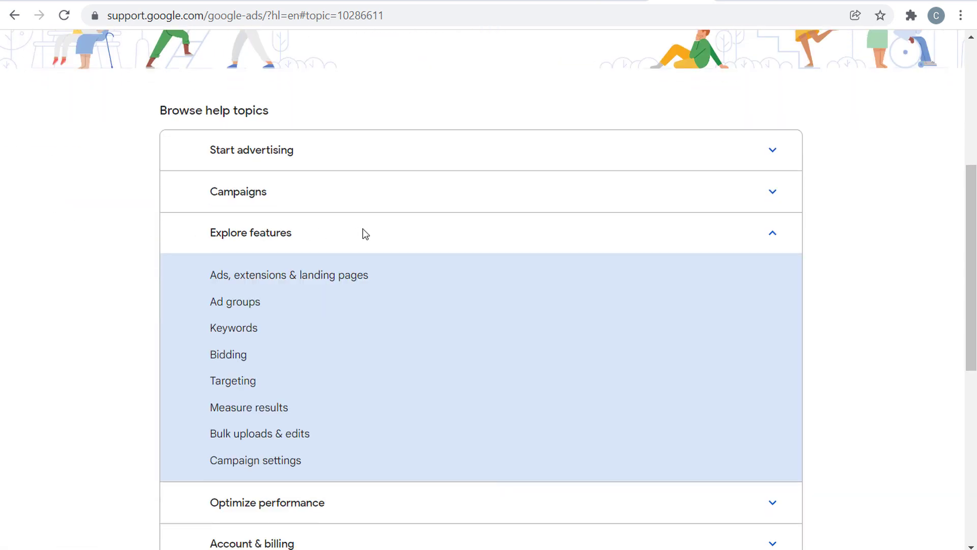
pyautogui.click(773, 234)
pyautogui.click(773, 234)
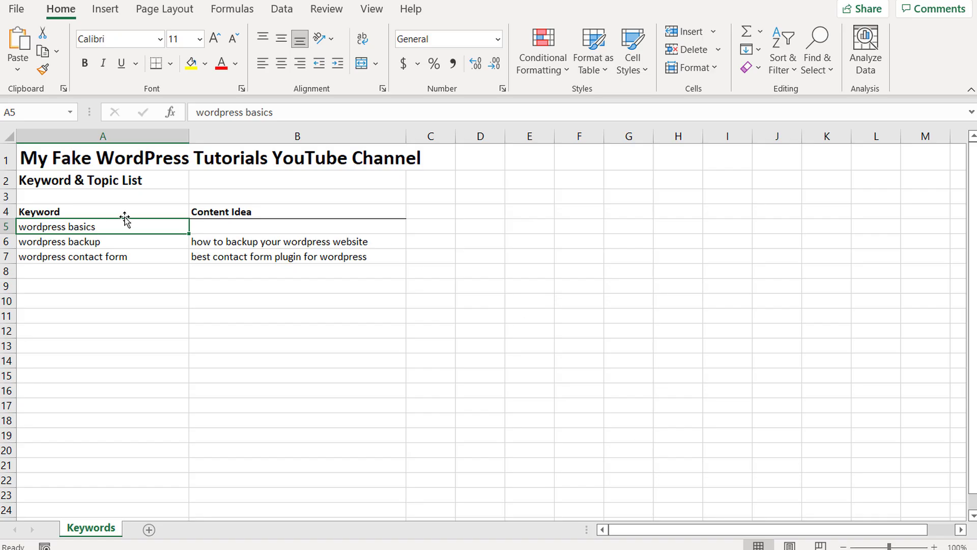
# Switch to the Excel keyword list and review the Keyword and Content Idea columns by highlighting each one.
pyautogui.moveTo(127, 215); pyautogui.dragTo(125, 405)
pyautogui.moveTo(322, 206); pyautogui.dragTo(323, 361)
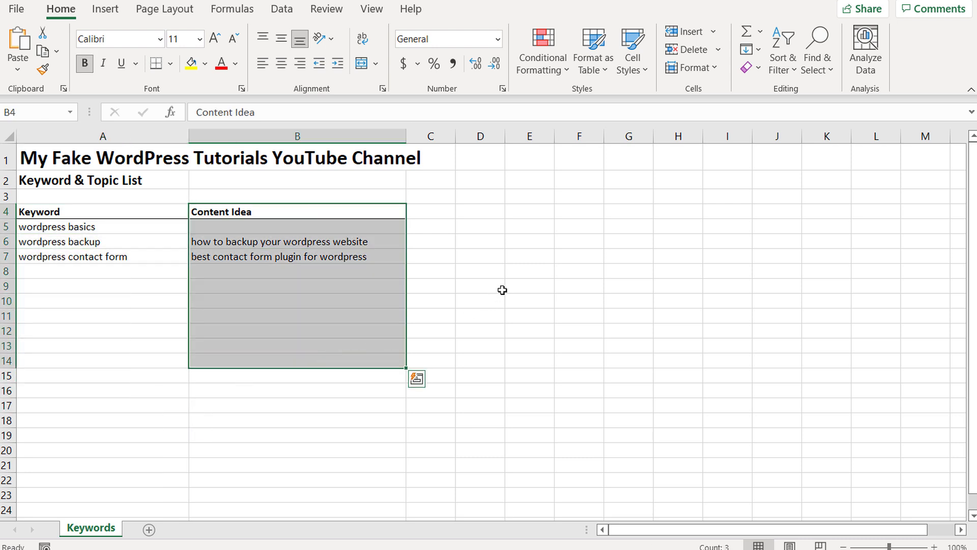
pyautogui.click(502, 289)
# Enter "youtube keyword research" as a keyword in cell A16.
pyautogui.click(88, 386)
pyautogui.write('yout')
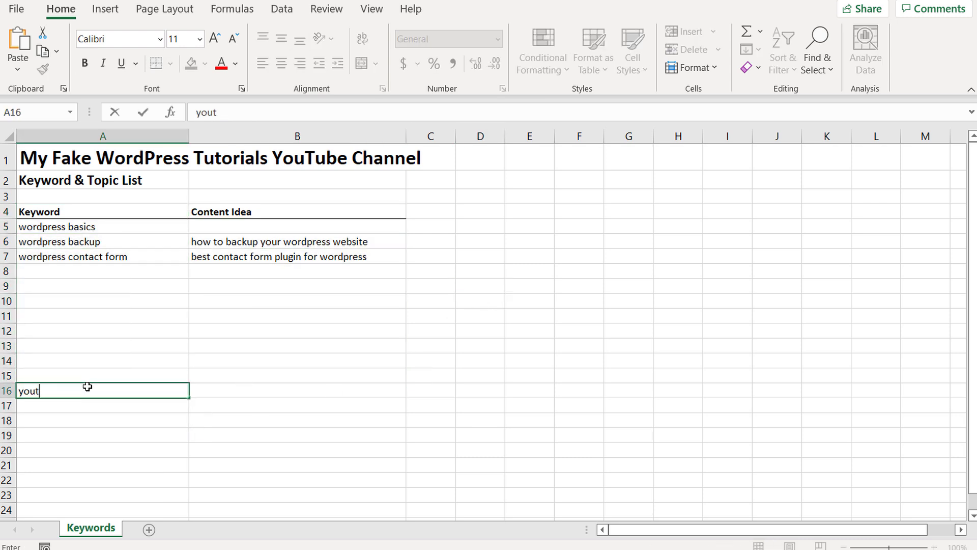
pyautogui.write('ube keyword research')
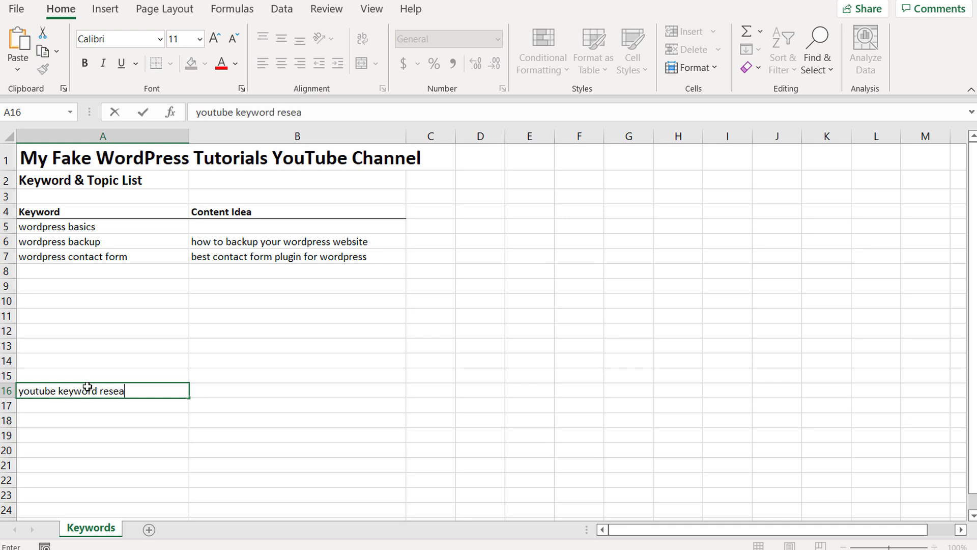
# Enter the content idea "5 ways to do keyword research for your youtube channel" in cell B16.
pyautogui.click(293, 387)
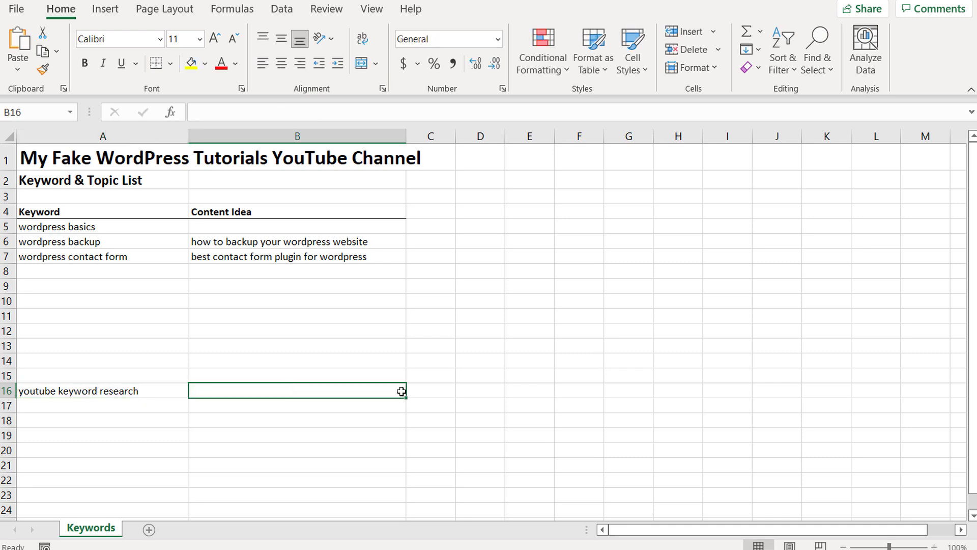
pyautogui.write('5 ways to')
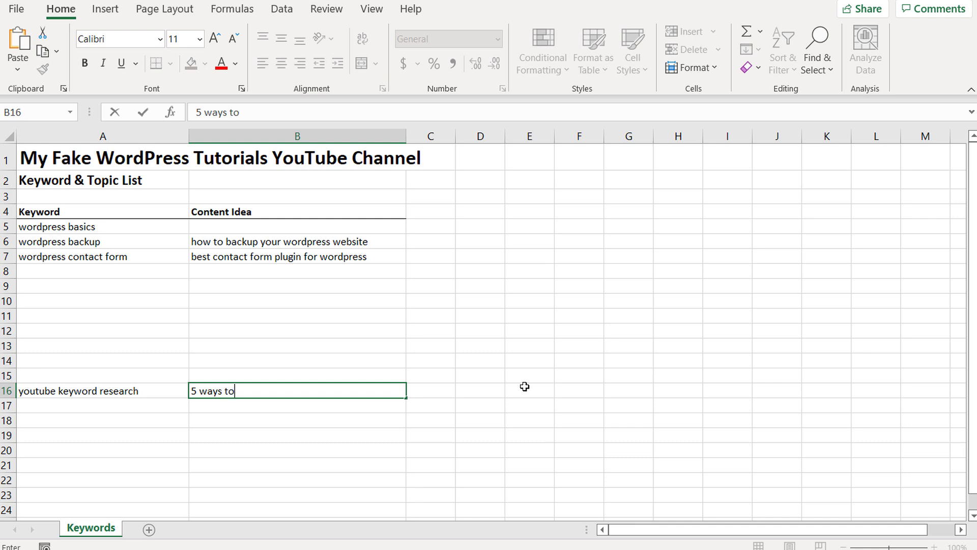
pyautogui.write(' do keyword r')
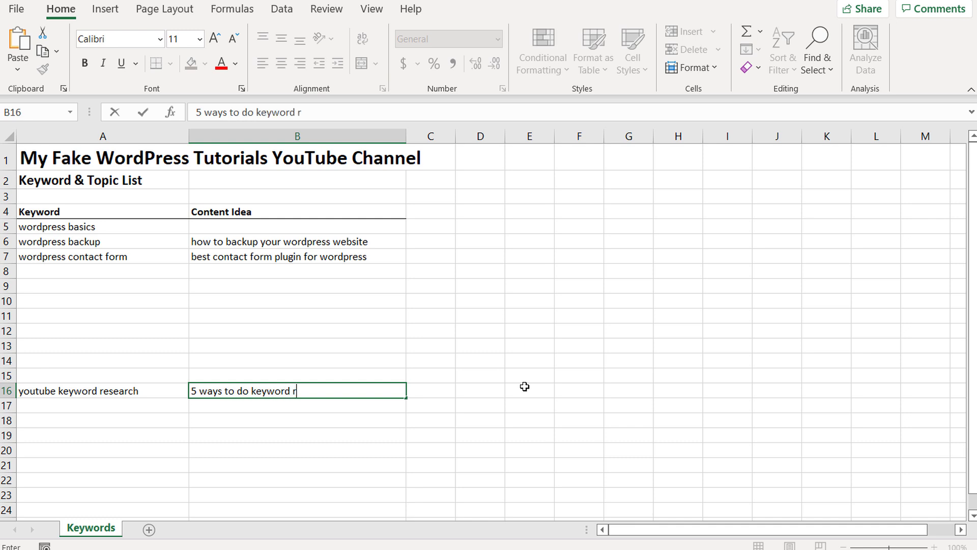
pyautogui.write('esearch for your toutub')
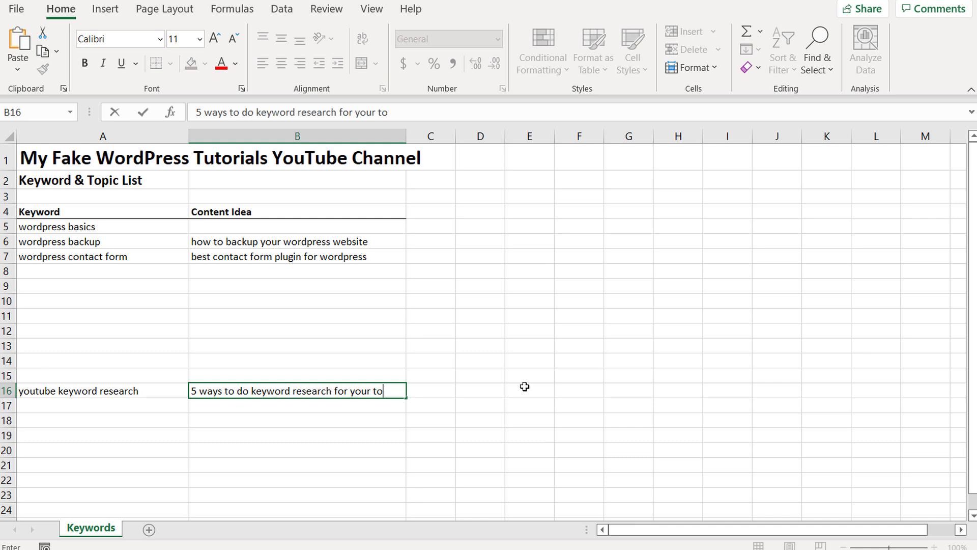
pyautogui.press('BackSpace')
pyautogui.press('BackSpace')
pyautogui.press('BackSpace')
pyautogui.press('BackSpace')
pyautogui.press('BackSpace')
pyautogui.press('BackSpace')
pyautogui.write('youtube channel')
pyautogui.click(525, 386)
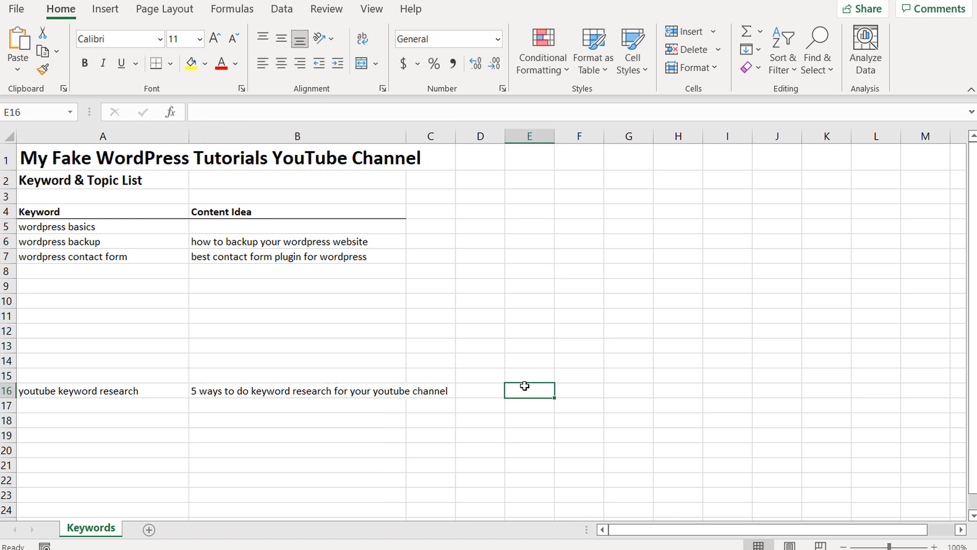
pyautogui.click(290, 391)
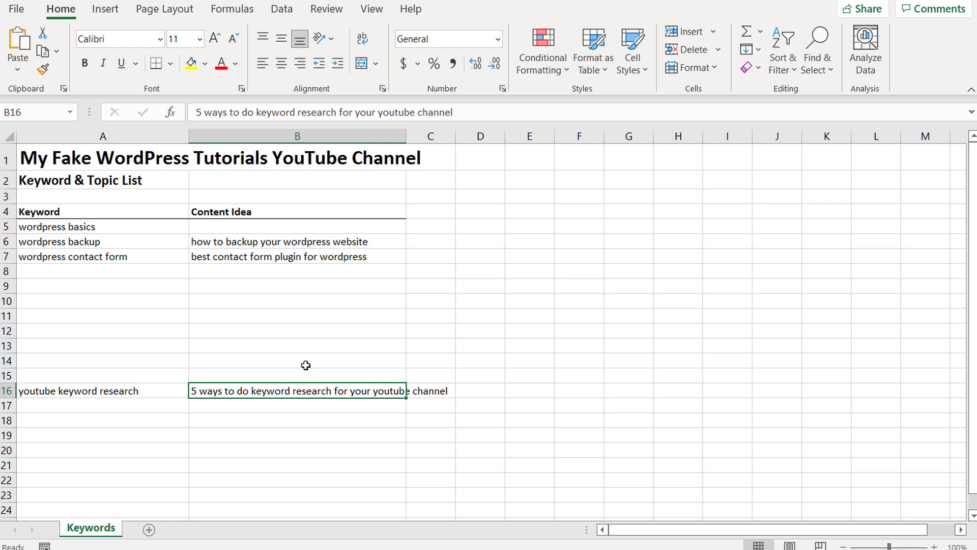